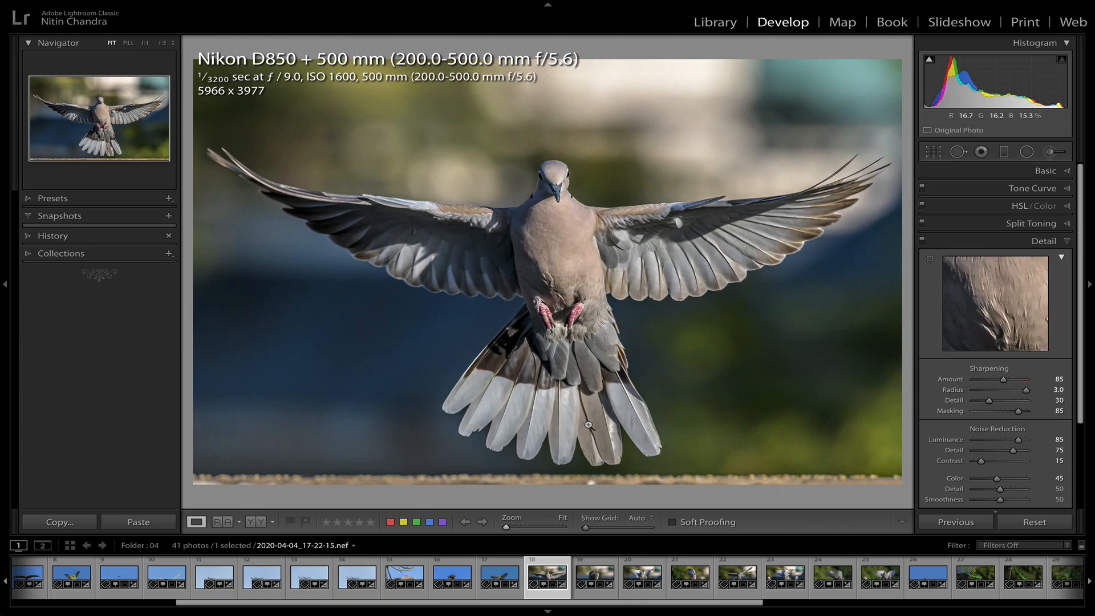
# - Switch to Finder and open the AllPhotos folder on the LaCie drive
pyautogui.hotkey('ctrl', 'Right')
pyautogui.hotkey('ctrl', 'Right')
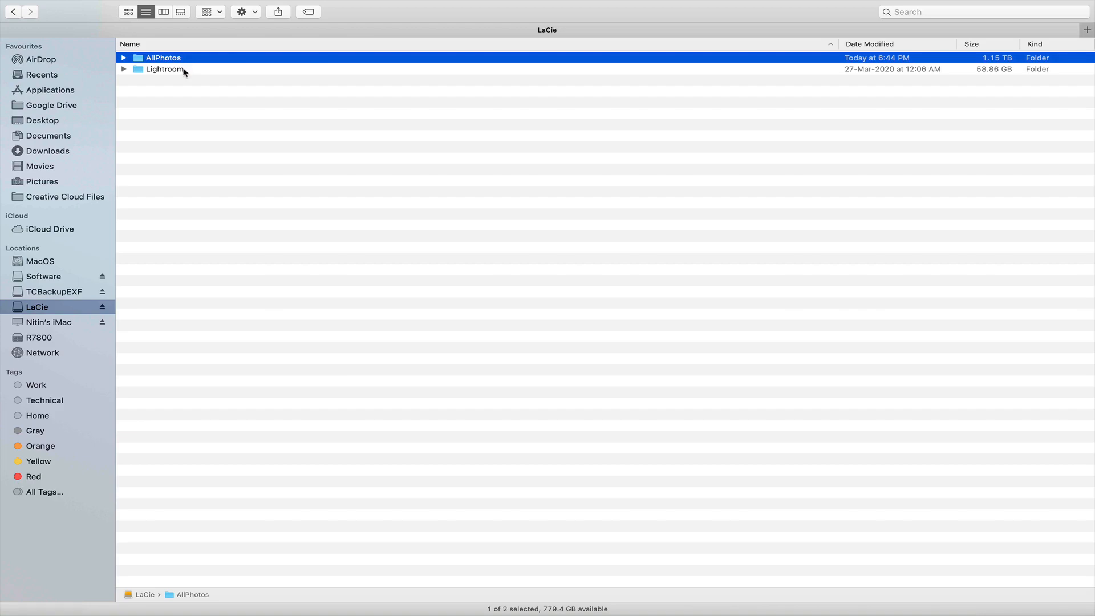
pyautogui.click(183, 69)
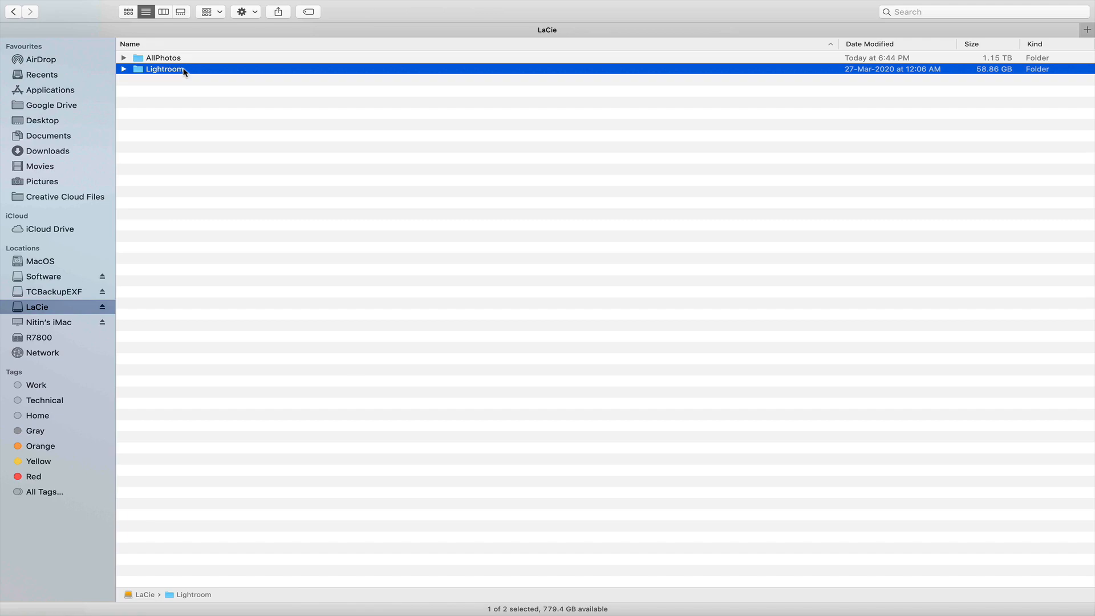
pyautogui.click(181, 59)
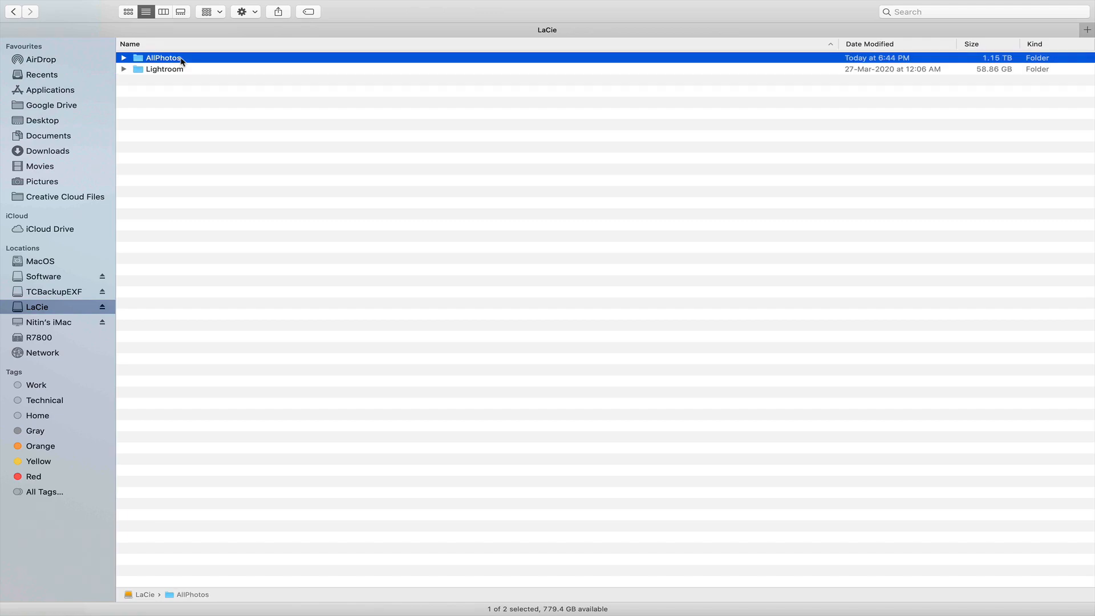
pyautogui.press('super+Down')
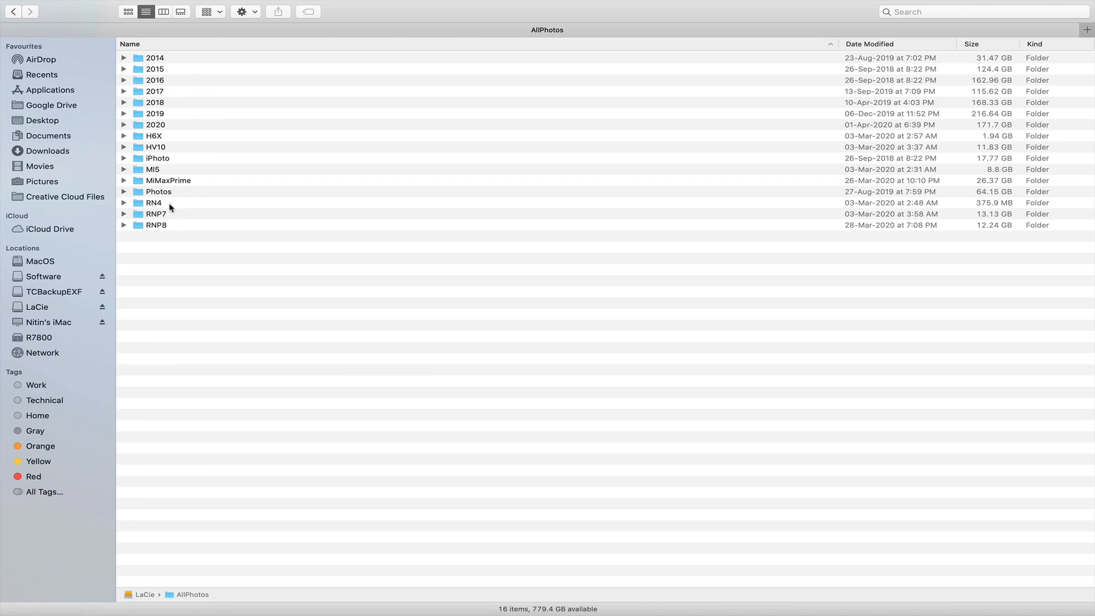
# - Open the photo folder 04 inside 2020 > April
pyautogui.click(165, 125)
pyautogui.doubleClick(165, 125)
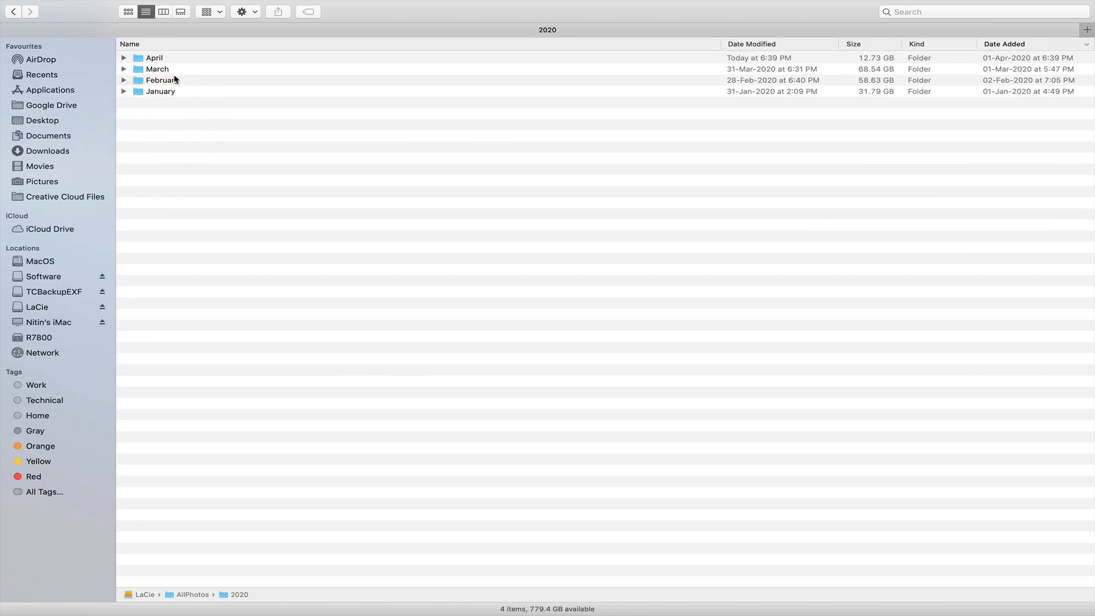
pyautogui.doubleClick(166, 58)
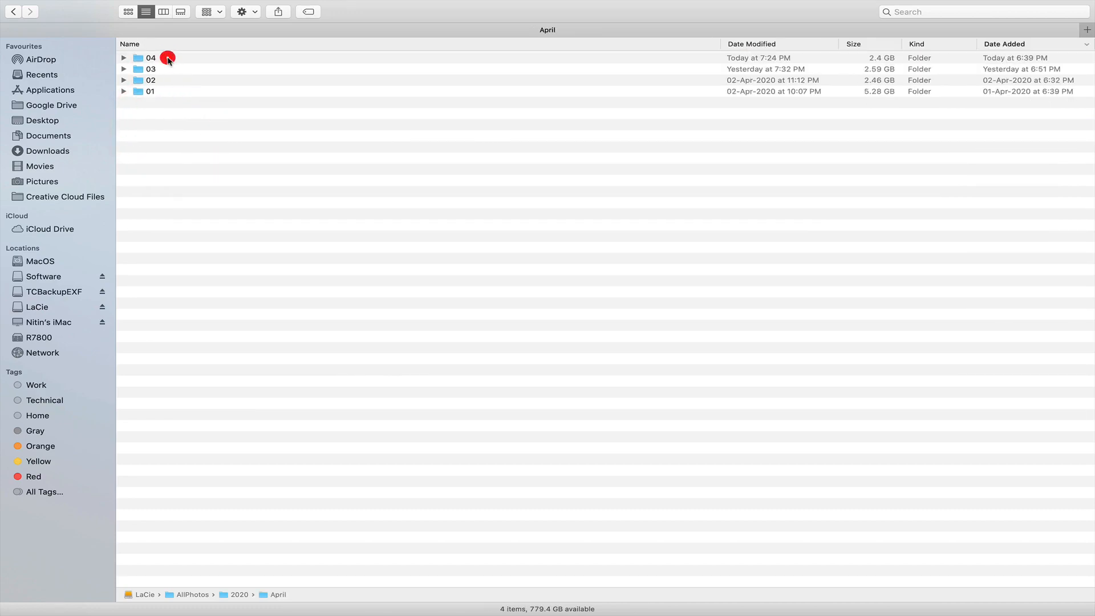
pyautogui.doubleClick(151, 58)
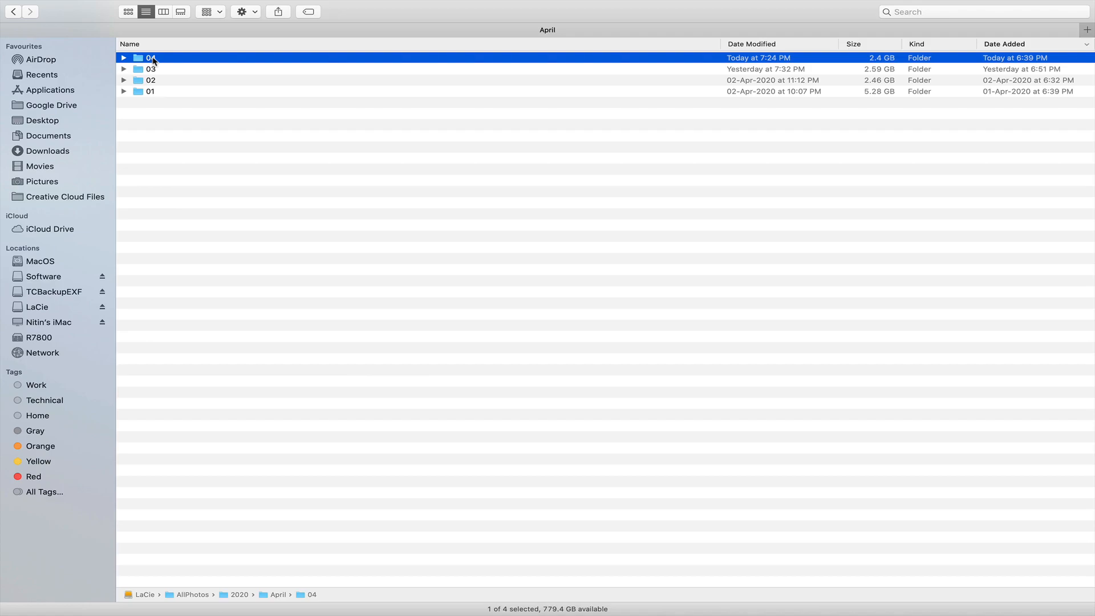
# - Examine the NEF raw images and their matching XMP sidecar files in folder 04
pyautogui.scroll(-10, 291, 346)
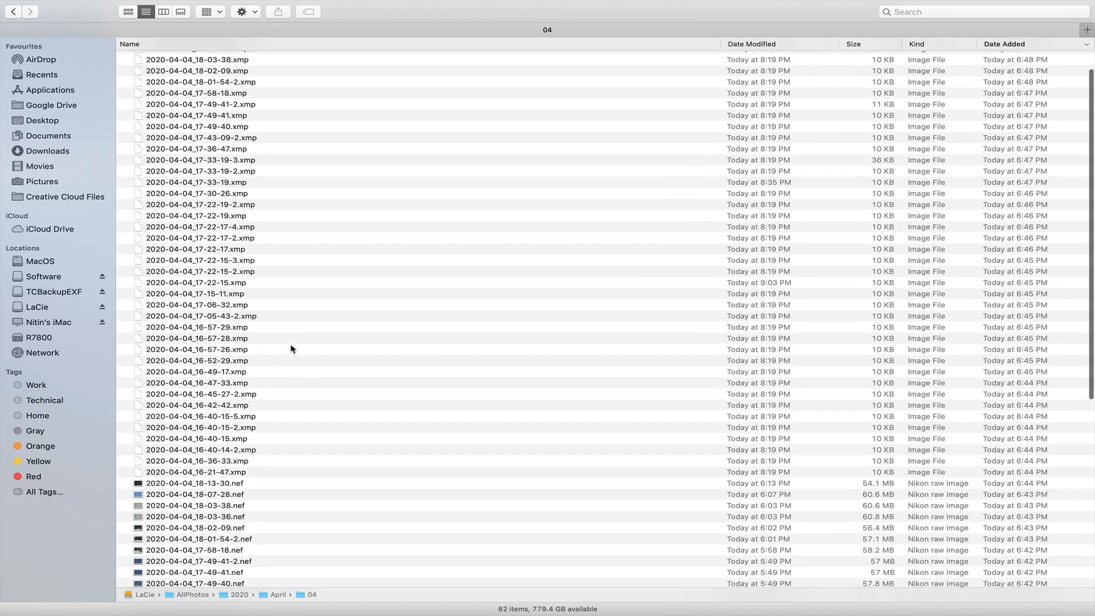
pyautogui.scroll(-2, 291, 347)
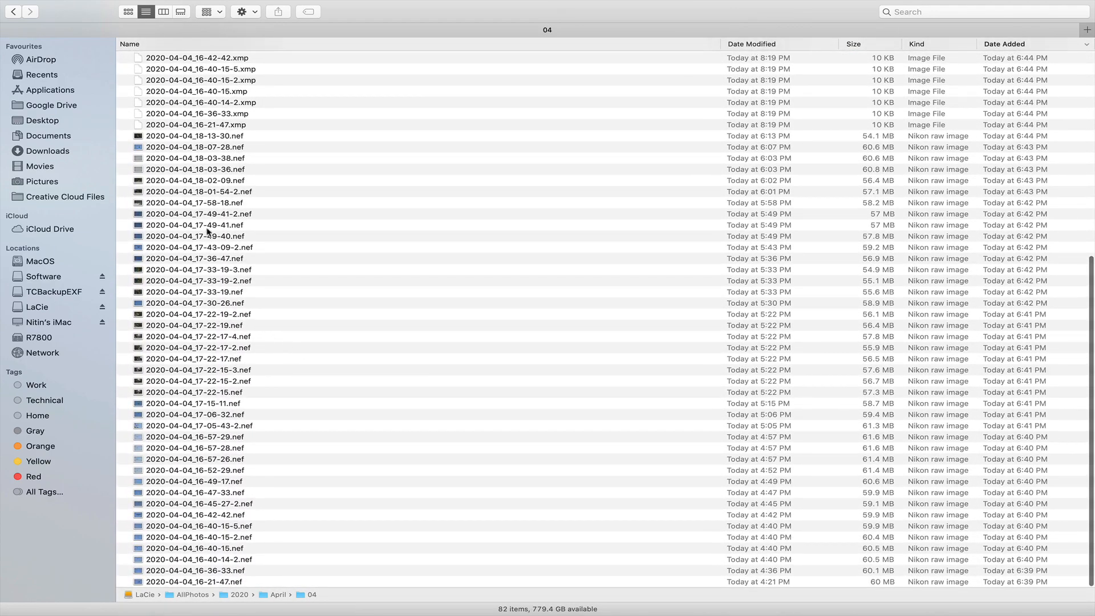
pyautogui.click(243, 302)
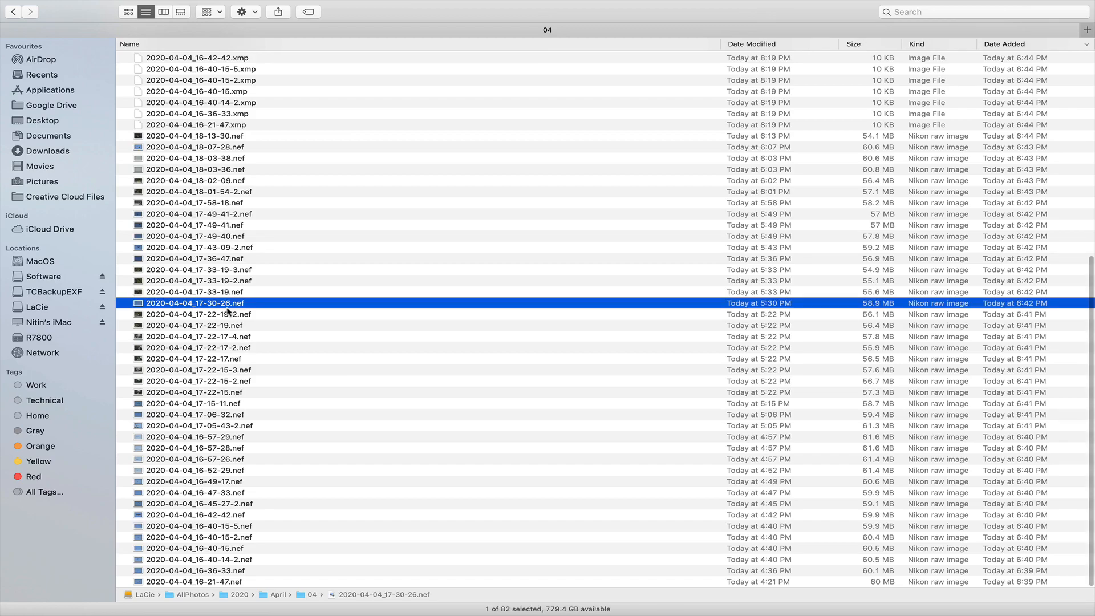
pyautogui.scroll(3, 285, 354)
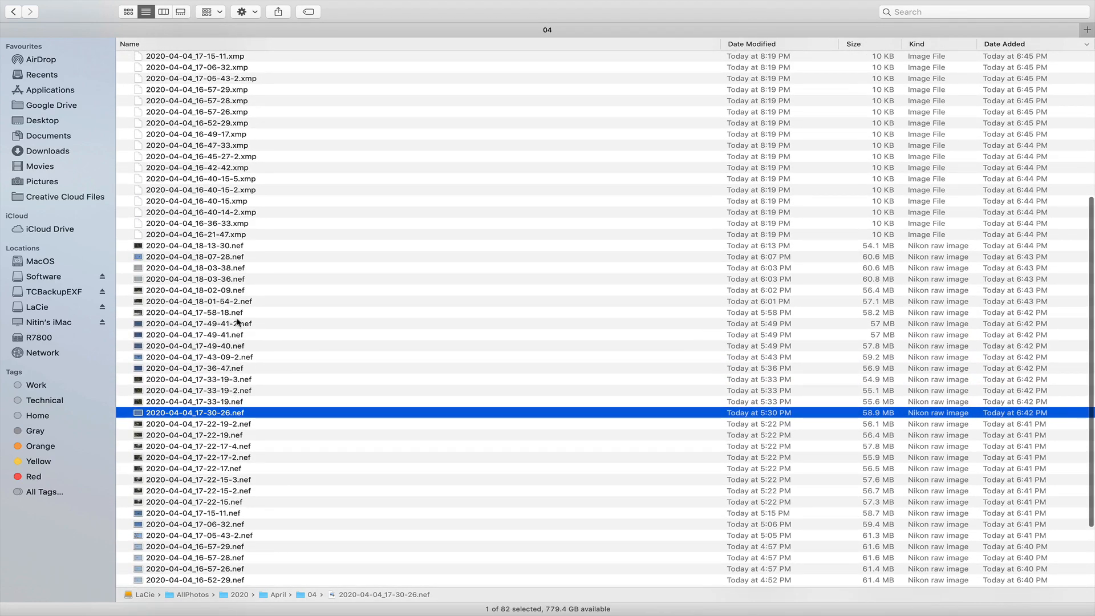
pyautogui.scroll(2, 239, 314)
pyautogui.click(221, 131)
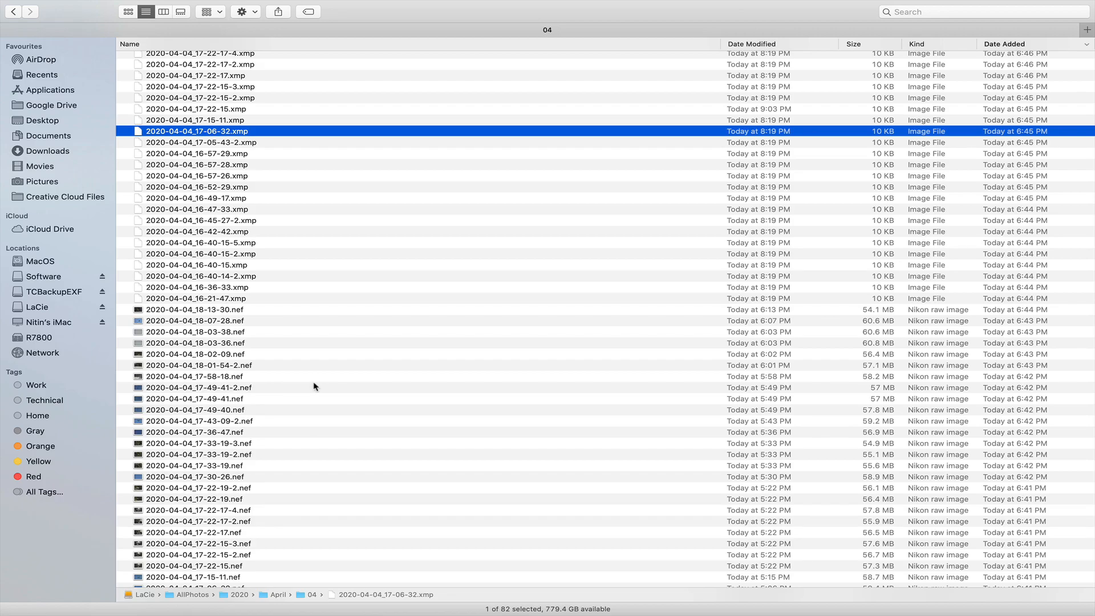
pyautogui.scroll(10, 314, 386)
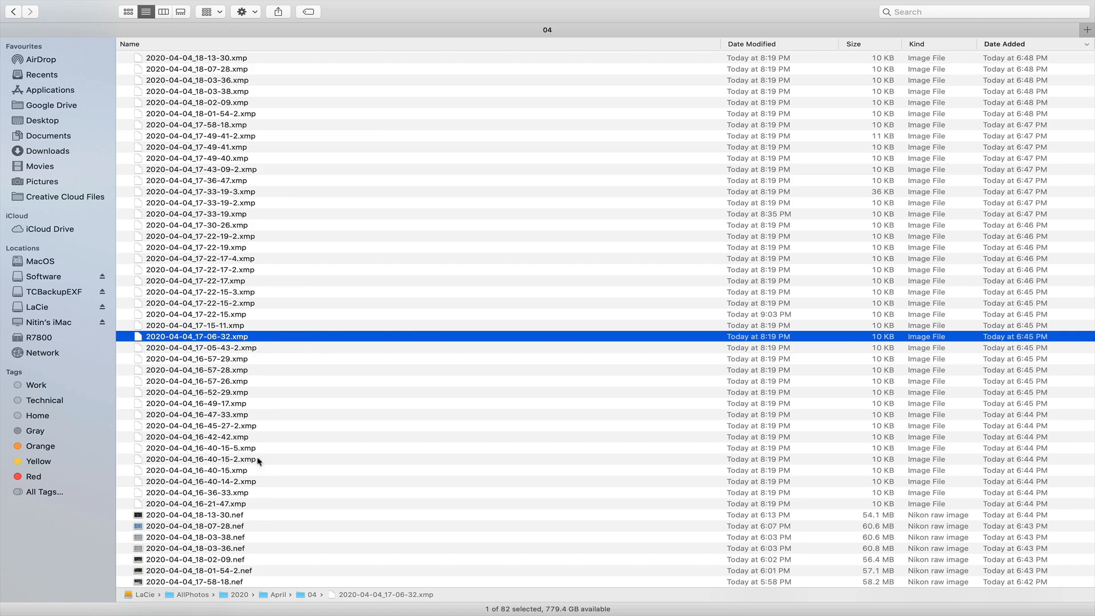
# - Return to the top level of the LaCie drive and open its Lightroom folder
pyautogui.click(14, 12)
pyautogui.click(13, 12)
pyautogui.click(13, 12)
pyautogui.click(13, 12)
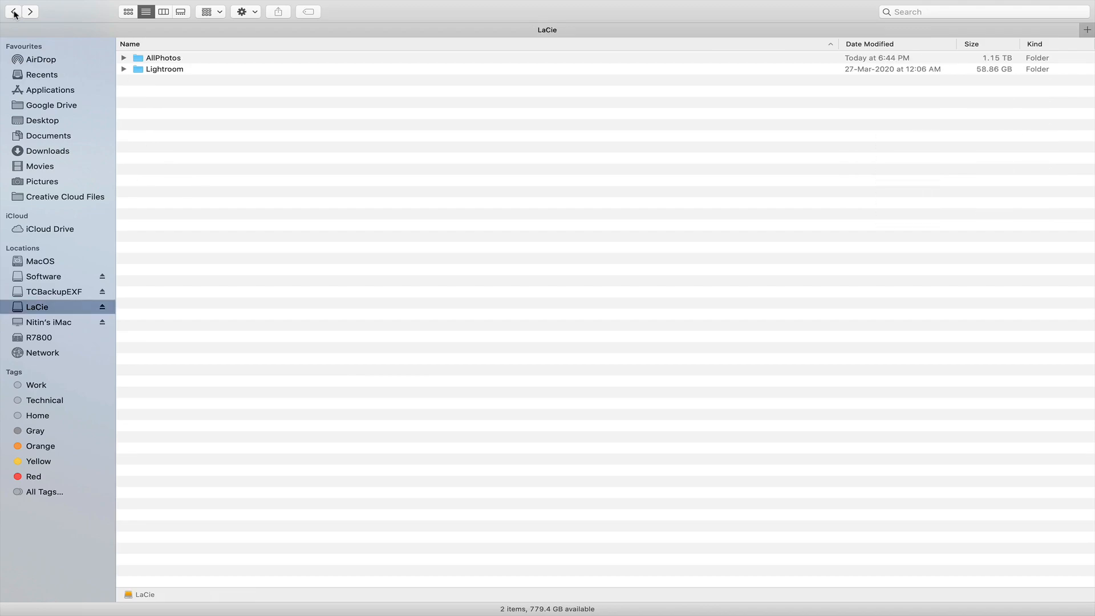
pyautogui.click(159, 74)
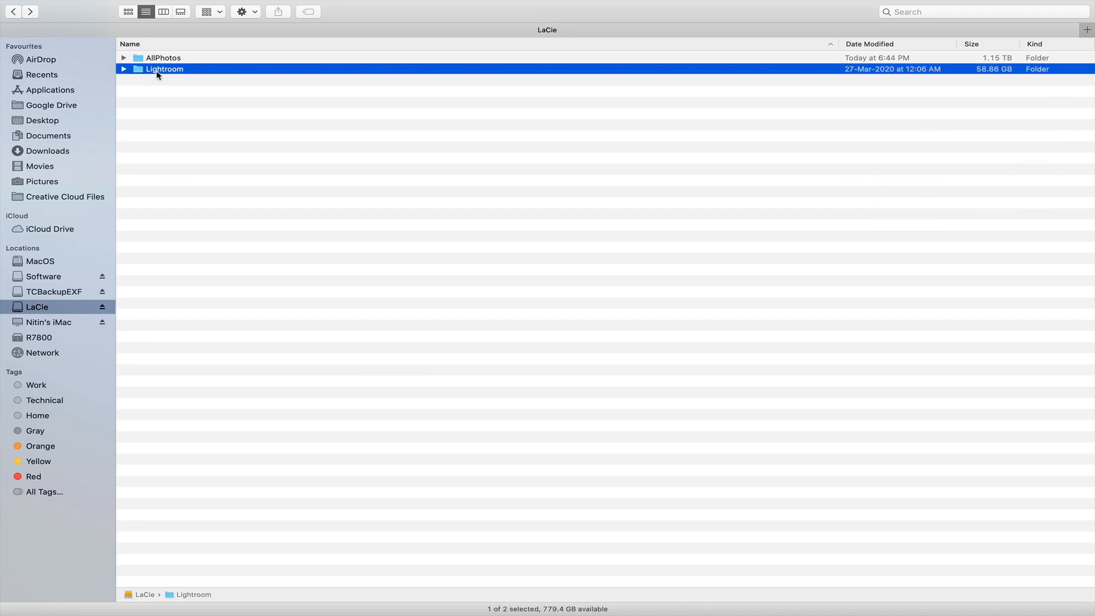
pyautogui.doubleClick(159, 77)
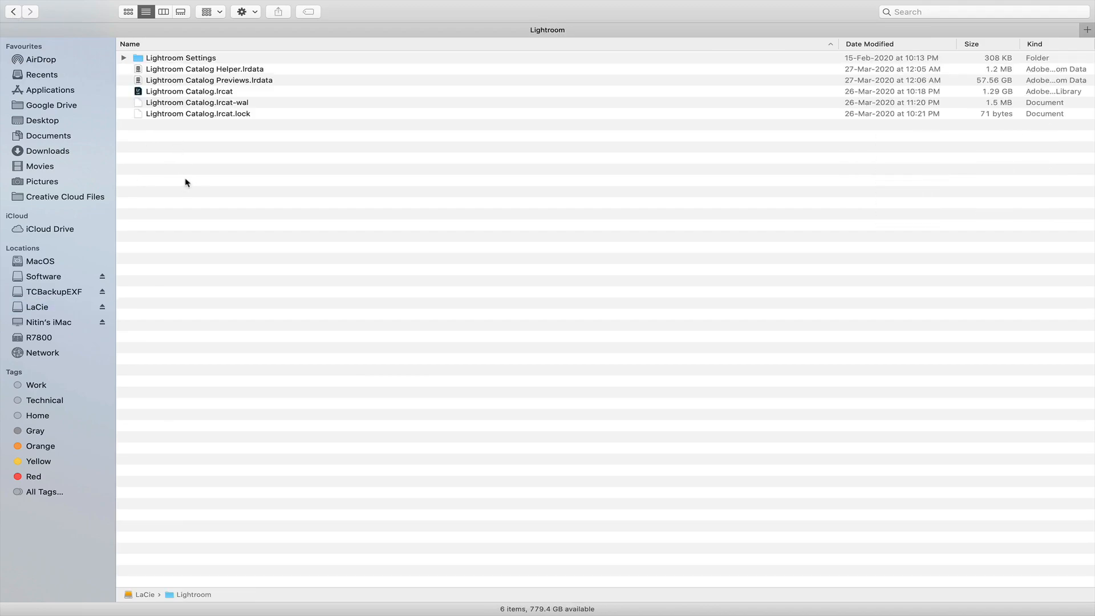
# - Open the Lightroom Settings folder to view its preset and template subfolders
pyautogui.click(212, 63)
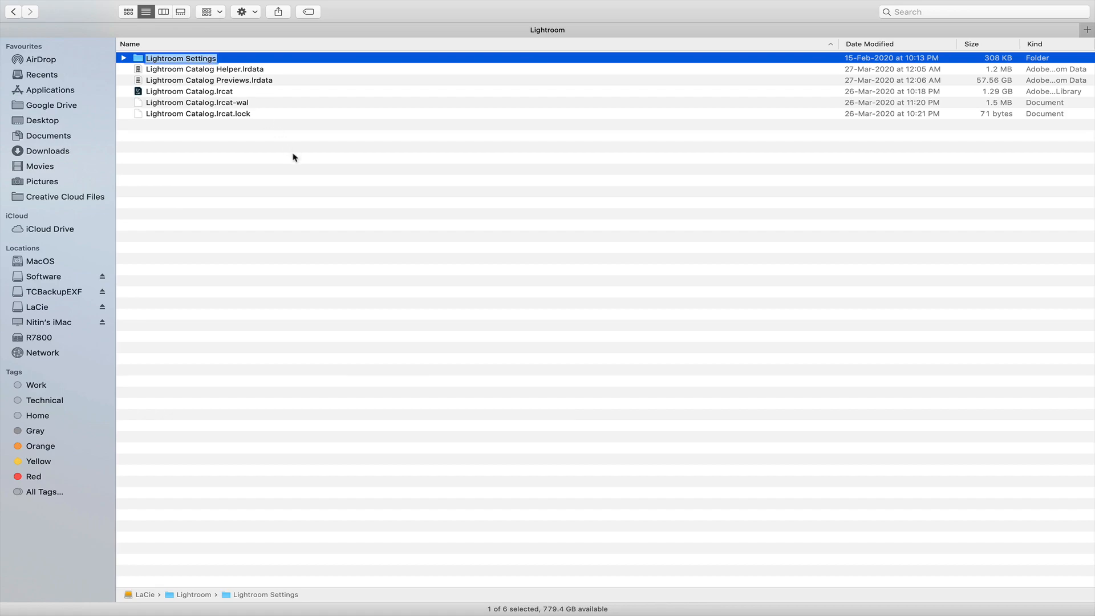
pyautogui.click(302, 169)
pyautogui.doubleClick(209, 60)
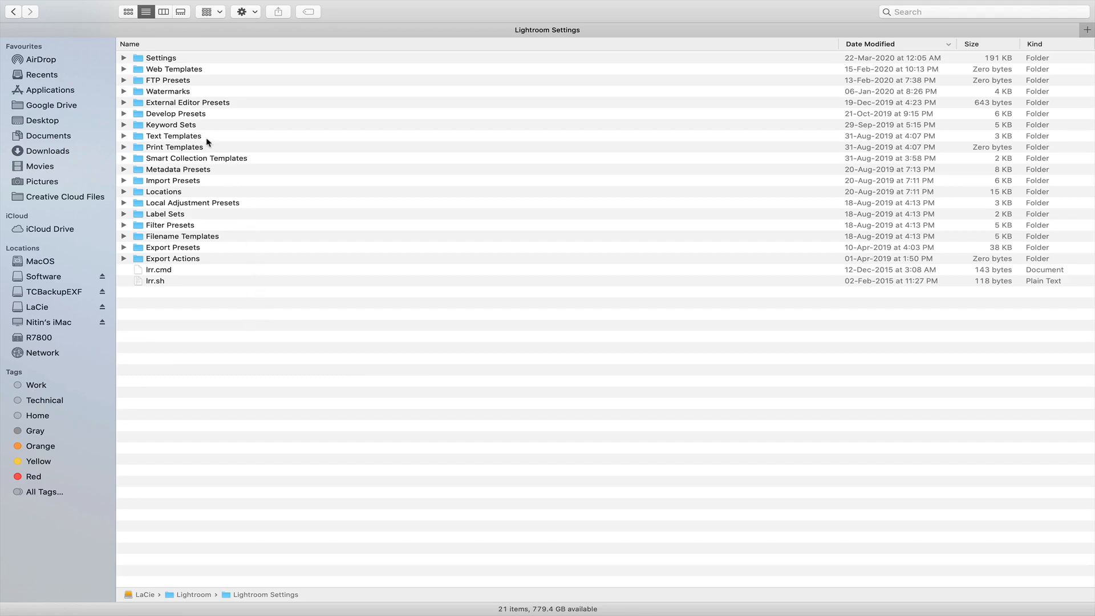
# - Go back to the top level of the LaCie drive and select the AllPhotos folder
pyautogui.click(14, 12)
pyautogui.click(13, 12)
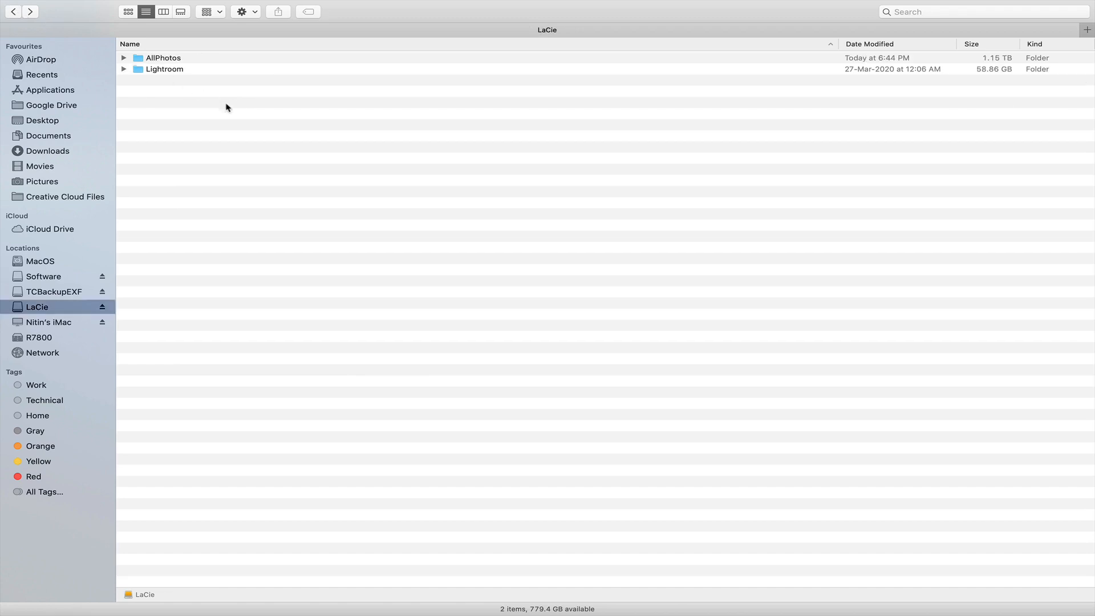
pyautogui.click(171, 71)
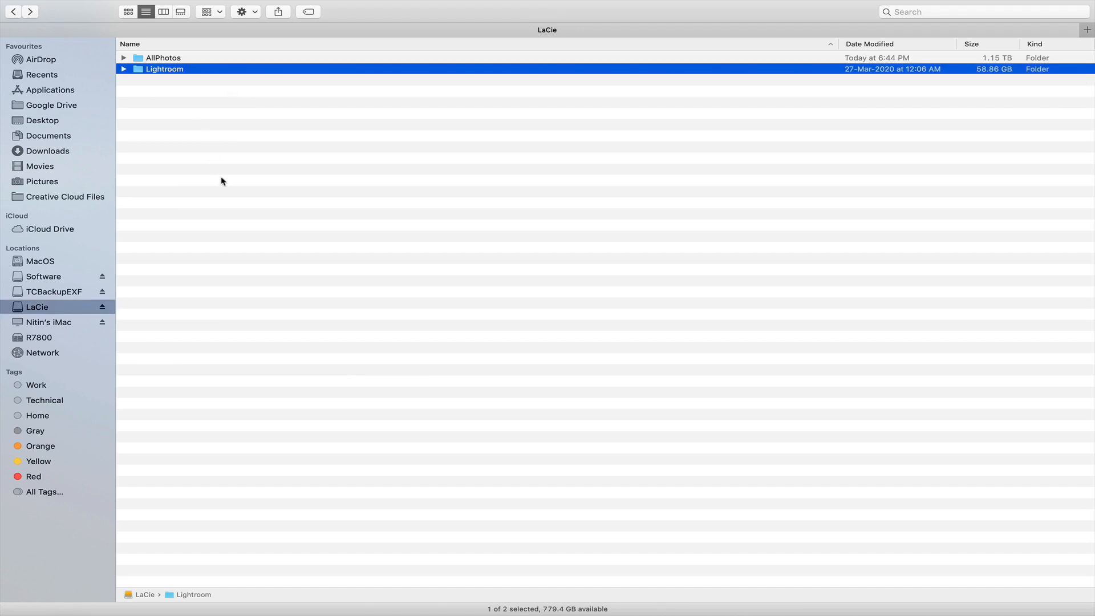
pyautogui.click(184, 58)
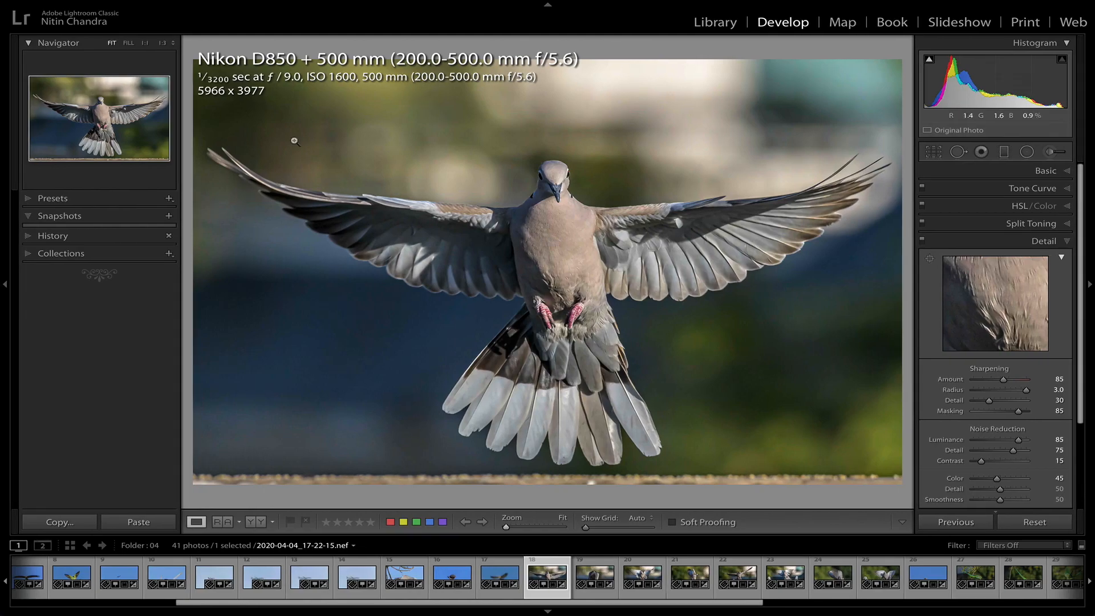
# - Switch to Lightroom Classic, check the preset storage location in the Presets preferences, and close the preferences
pyautogui.moveTo(114, 3)
pyautogui.click(112, 6)
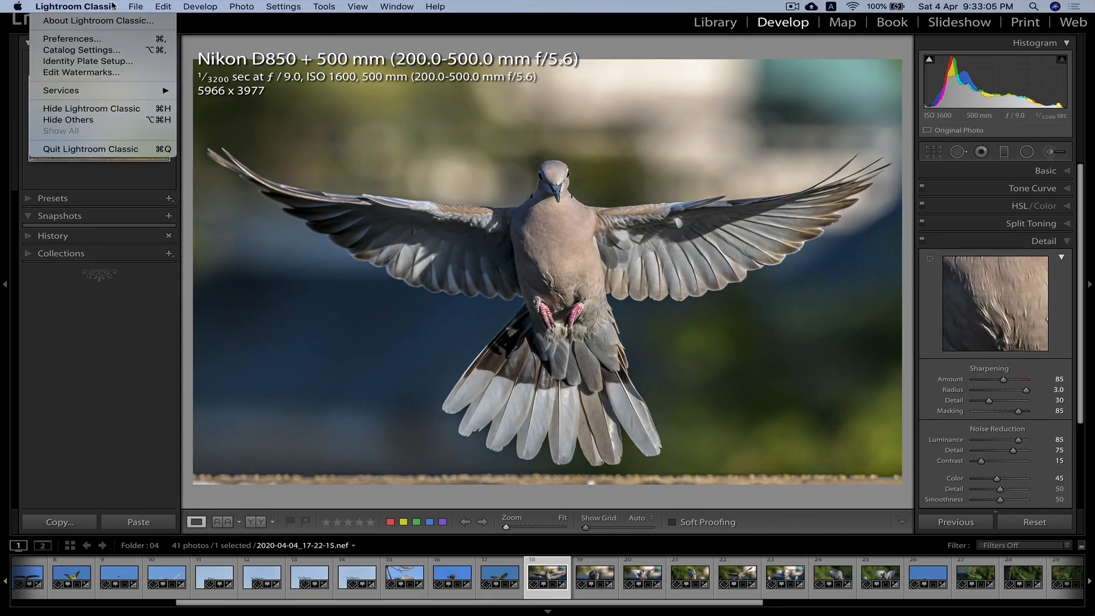
pyautogui.click(114, 38)
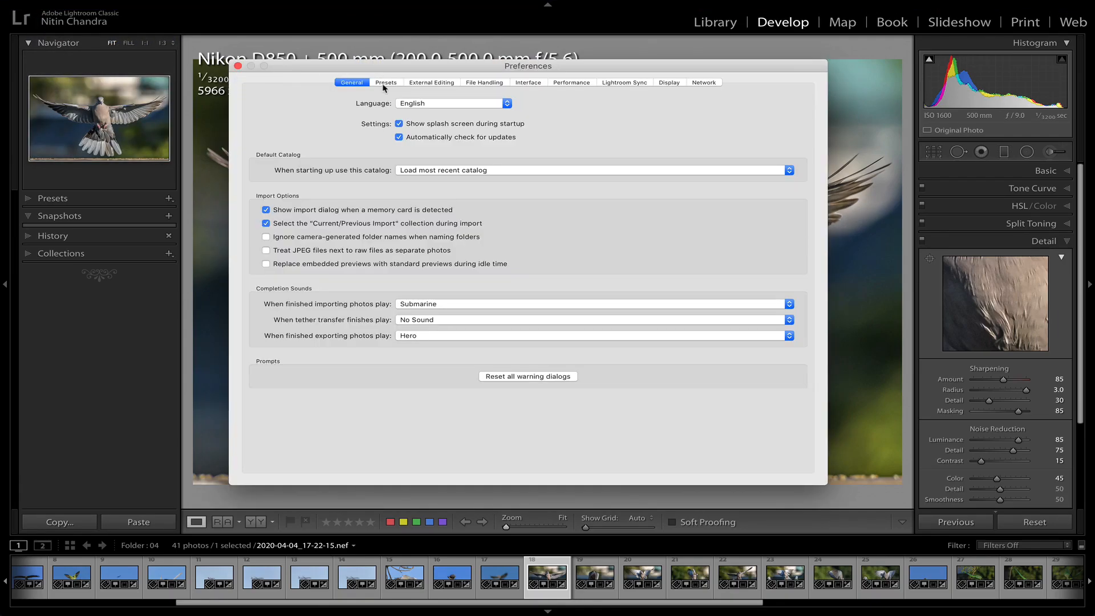
pyautogui.click(387, 84)
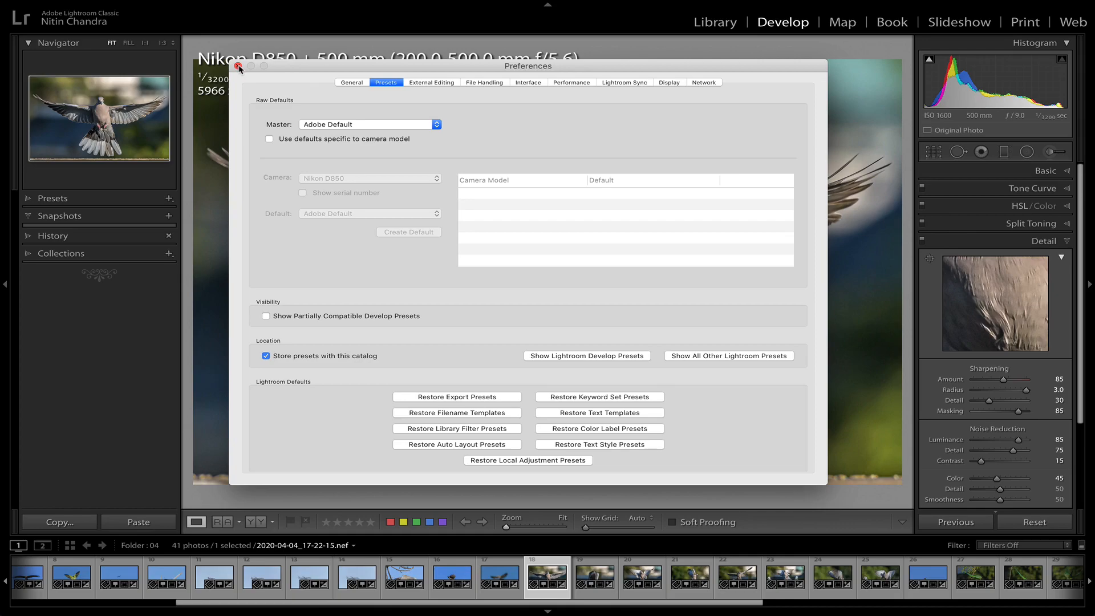
pyautogui.click(238, 67)
# - Review the Metadata and General sections of the Catalog Settings, including XMP writing and catalog location, and close the dialog
pyautogui.moveTo(119, 4)
pyautogui.click(79, 7)
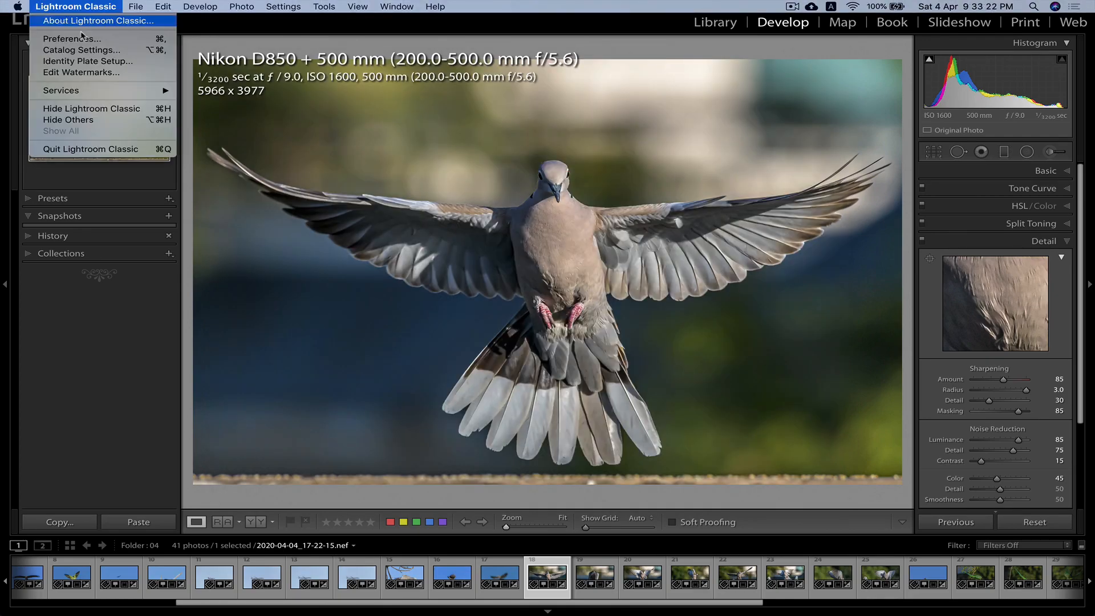
pyautogui.click(87, 50)
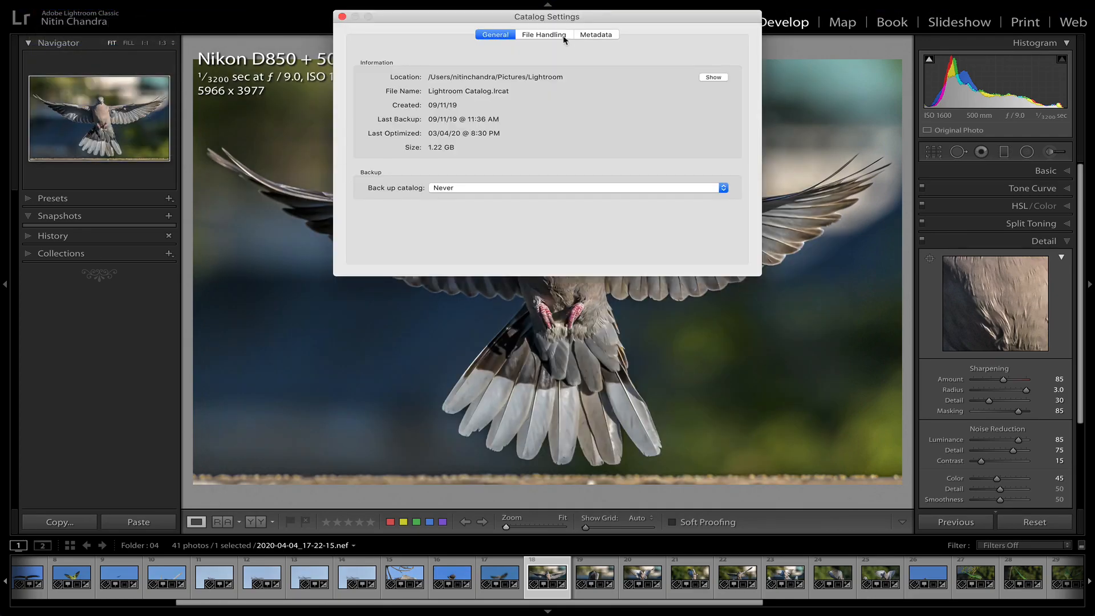
pyautogui.click(588, 37)
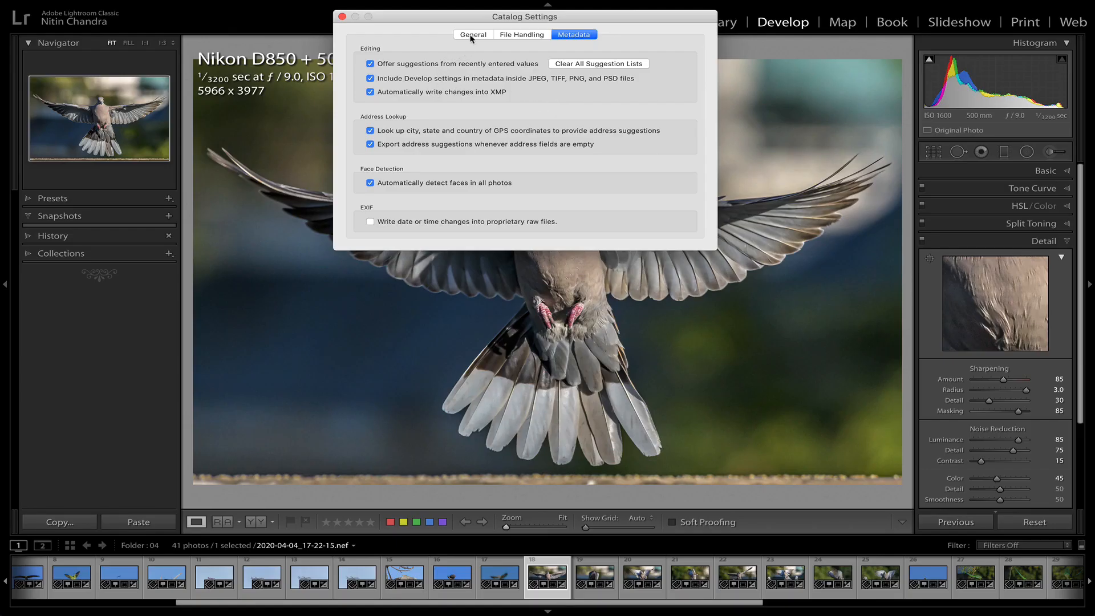
pyautogui.click(472, 36)
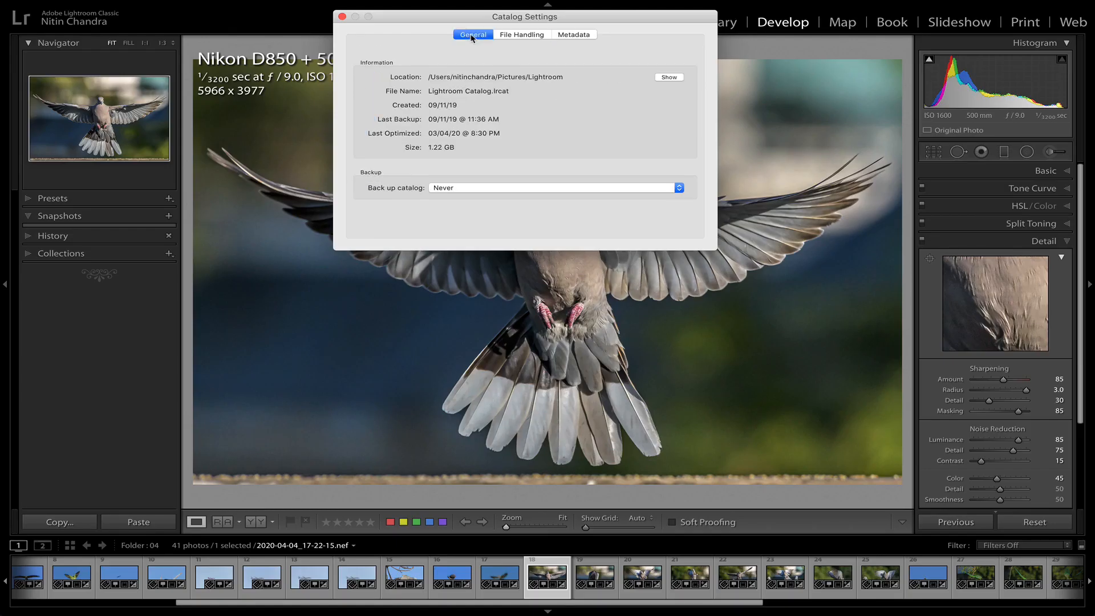
pyautogui.click(342, 17)
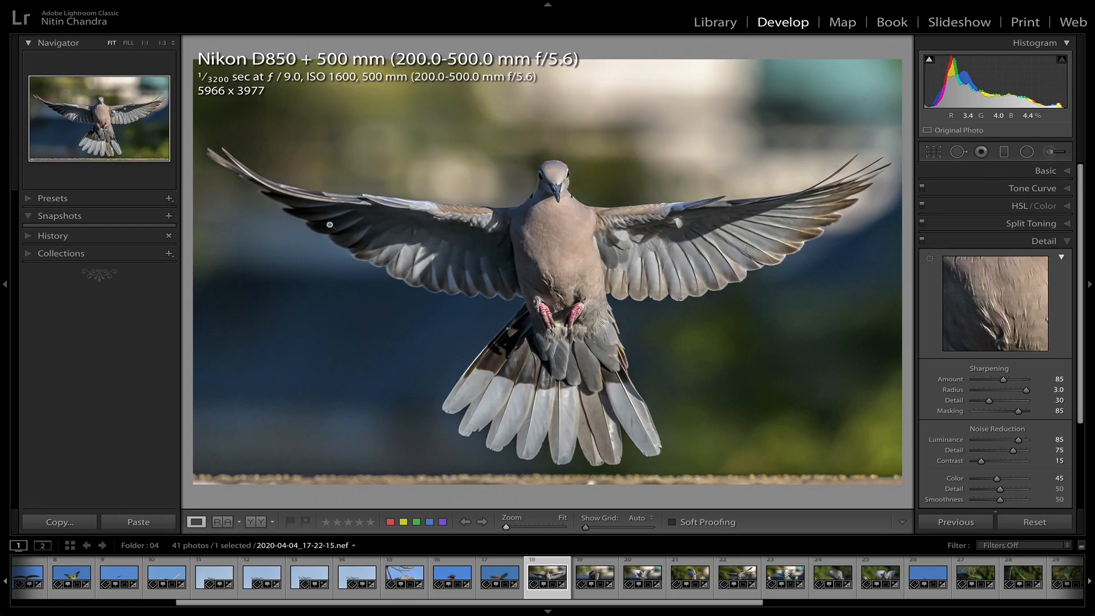
# - Switch to Finder, clear the selection on the LaCie drive, and open AllPhotos on the TCBackupEXF drive
pyautogui.hotkey('ctrl', 'Right')
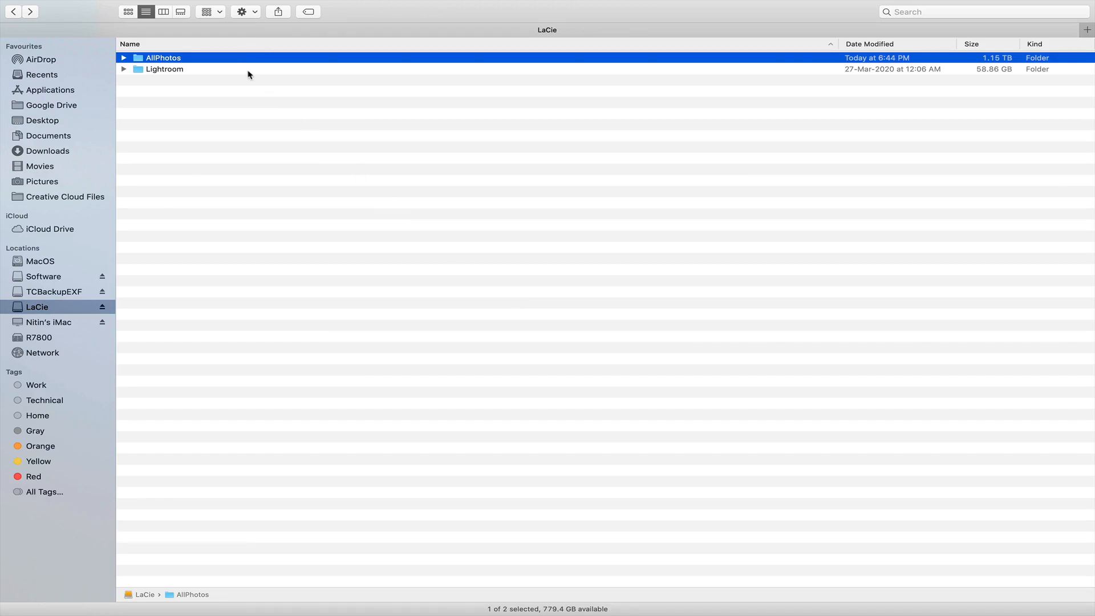
pyautogui.click(249, 114)
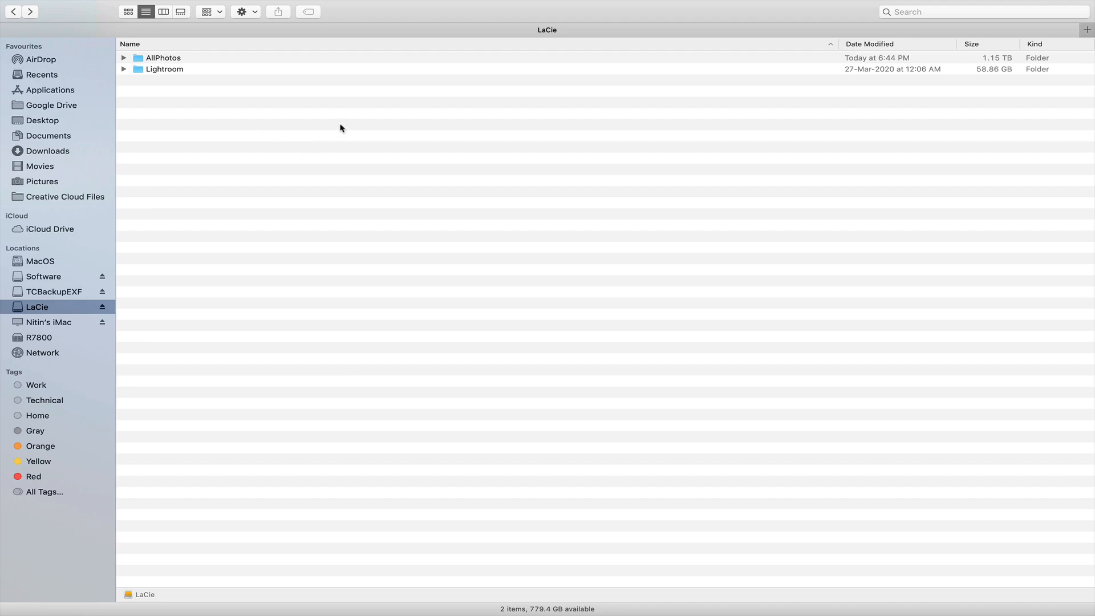
pyautogui.click(730, 60)
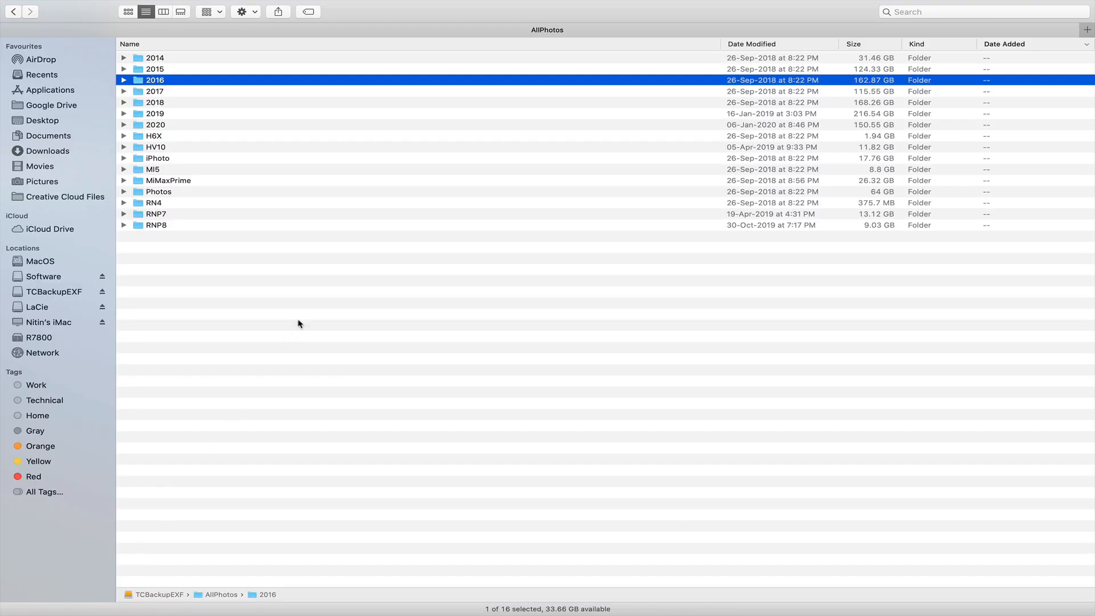
# - Look inside the 2020 folder of the backed-up AllPhotos and return to the top level of TCBackupEXF
pyautogui.doubleClick(184, 125)
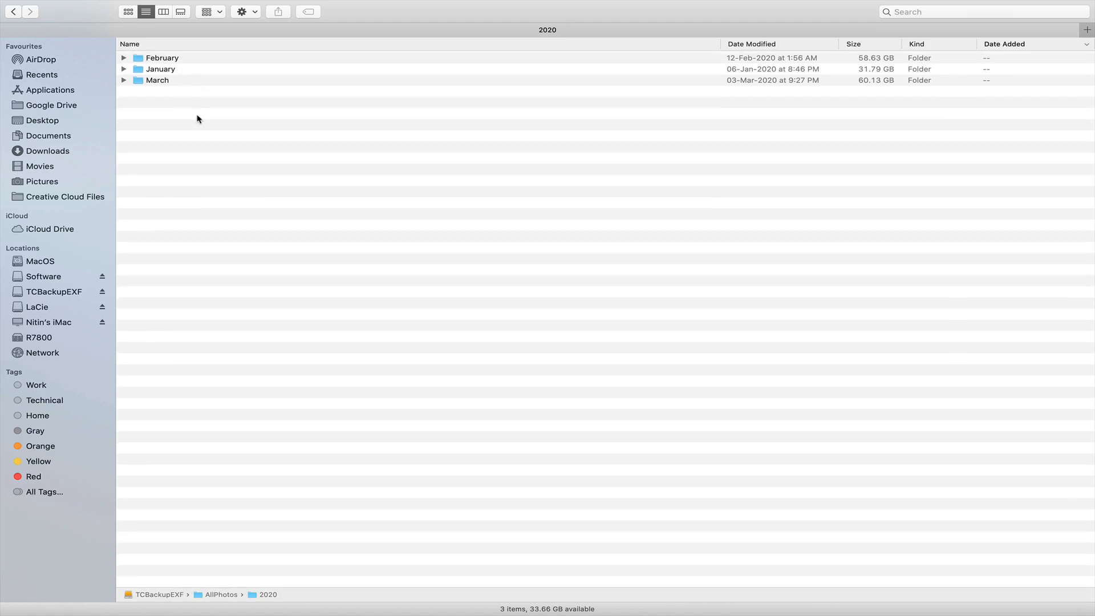
pyautogui.click(15, 12)
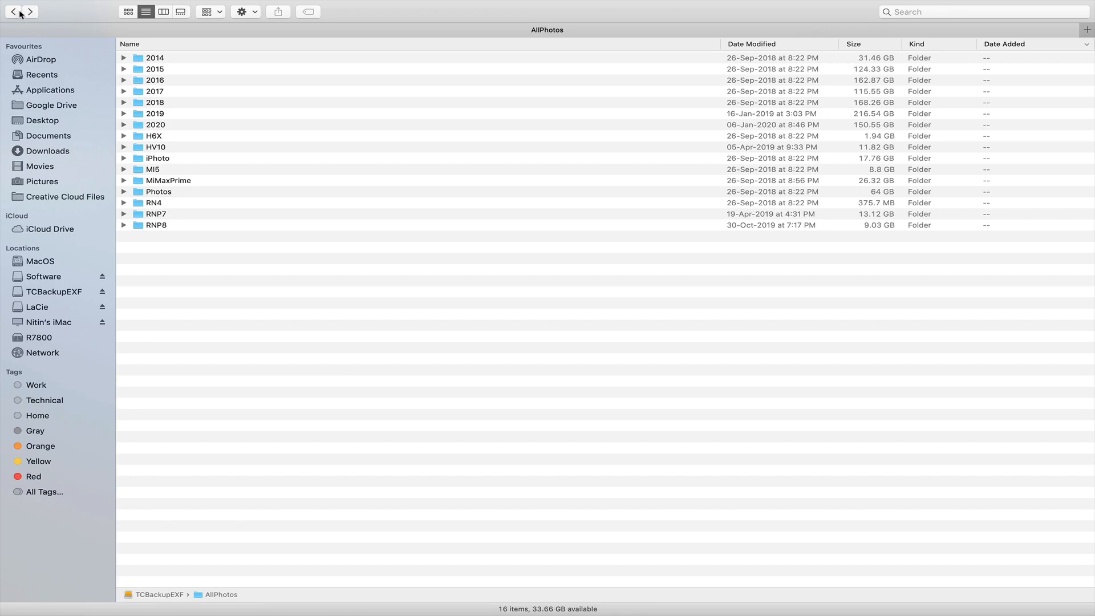
pyautogui.click(15, 12)
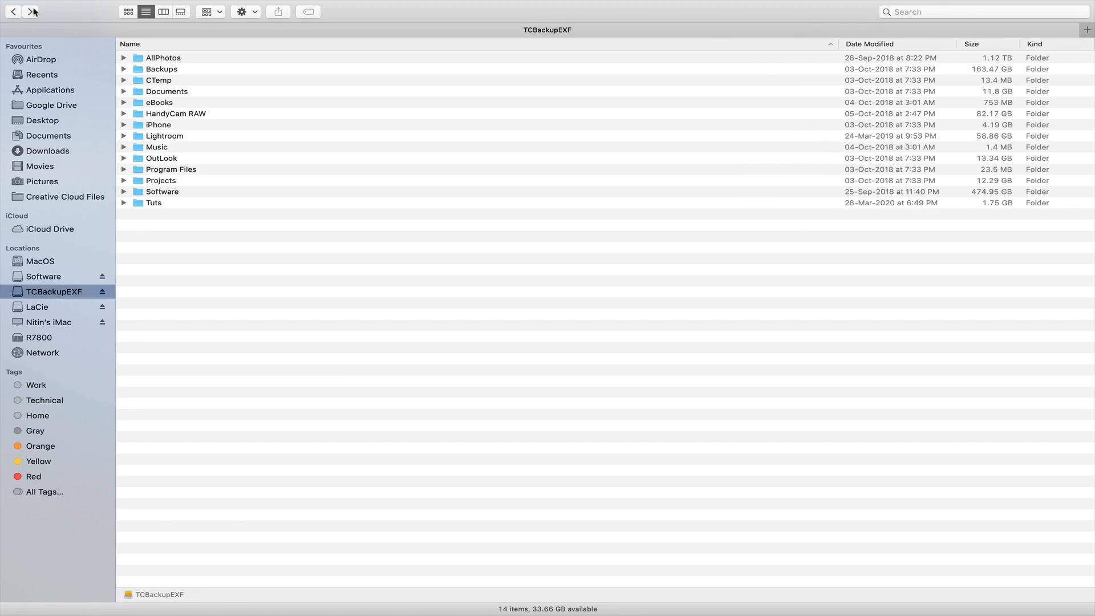
# - Examine the AllPhotos and Lightroom folders on the Data drive
pyautogui.click(31, 11)
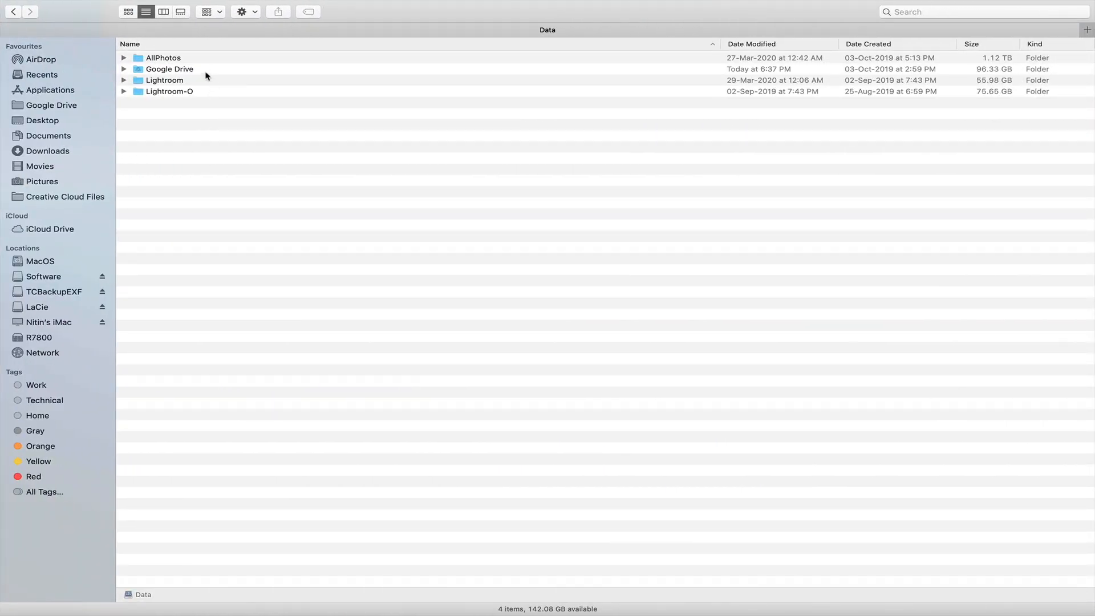
pyautogui.click(187, 60)
pyautogui.click(188, 80)
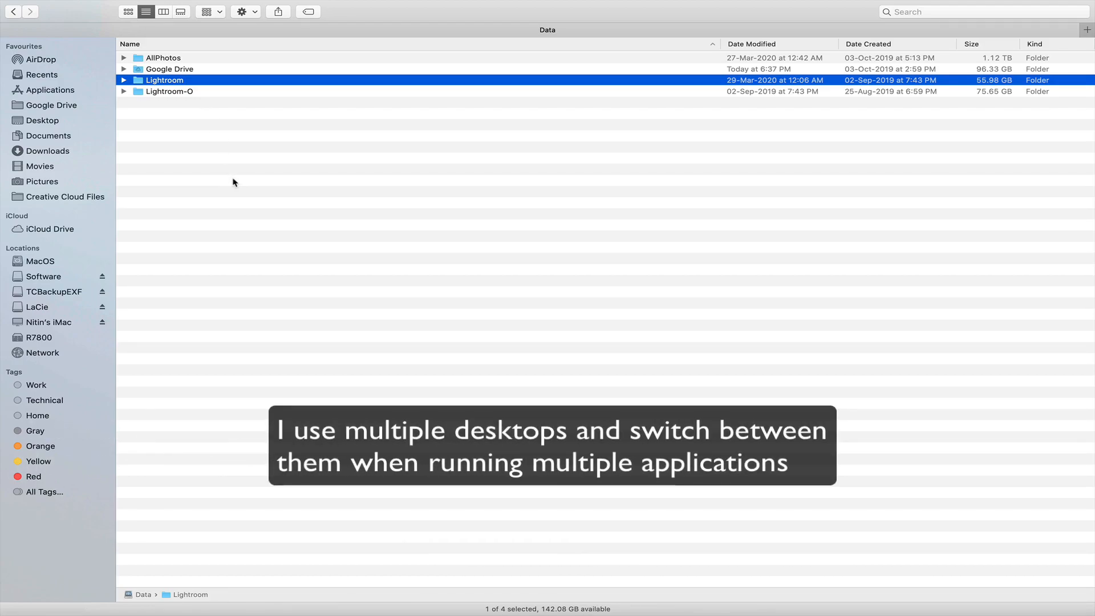
# - Switch to FreeFileSync, review the comparison settings, exclude filters and Mirror synchronization variant, and accept the settings
pyautogui.hotkey('ctrl', 'Left')
pyautogui.hotkey('ctrl', 'Left')
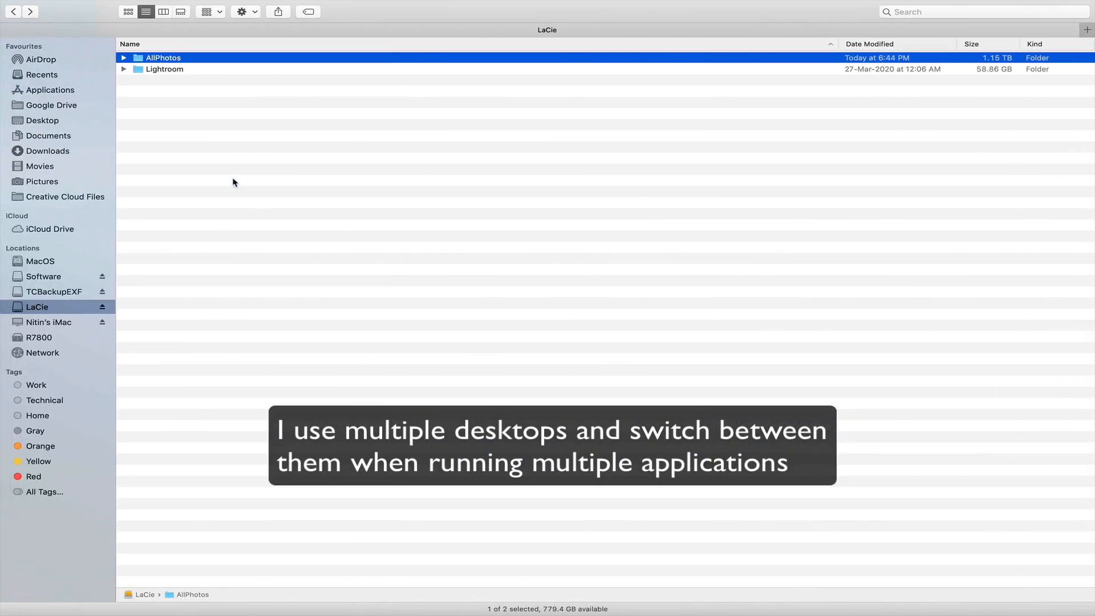
pyautogui.hotkey('ctrl', 'Left')
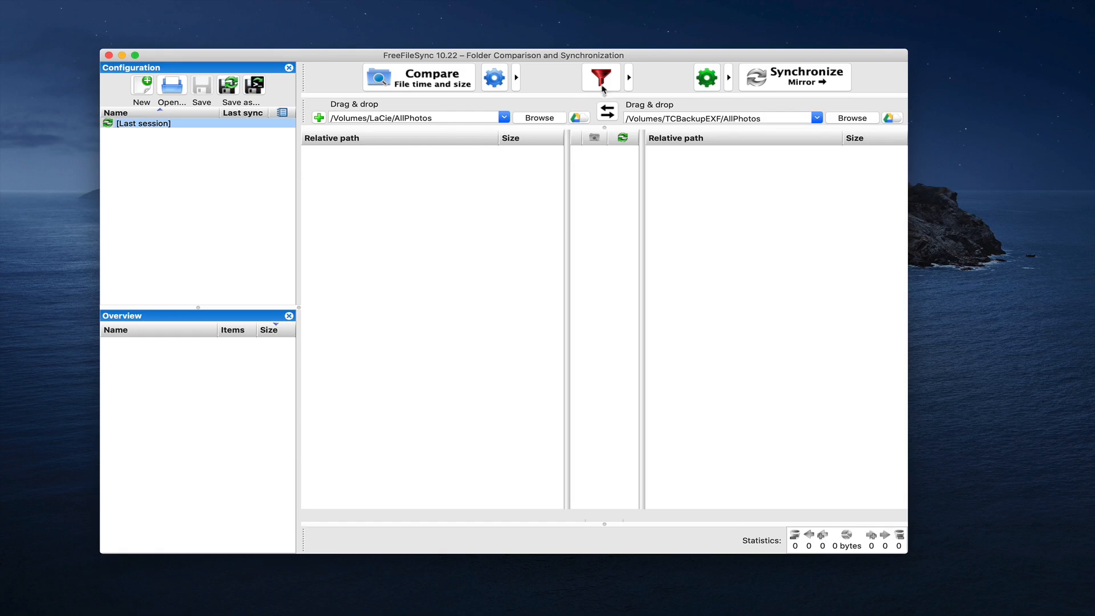
pyautogui.click(494, 75)
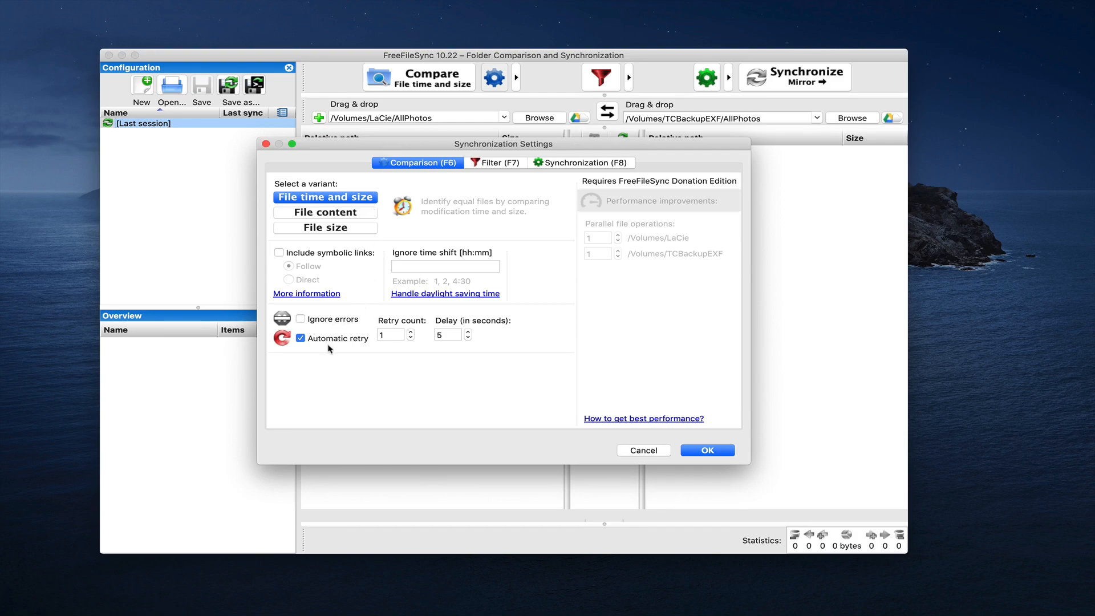
pyautogui.click(494, 163)
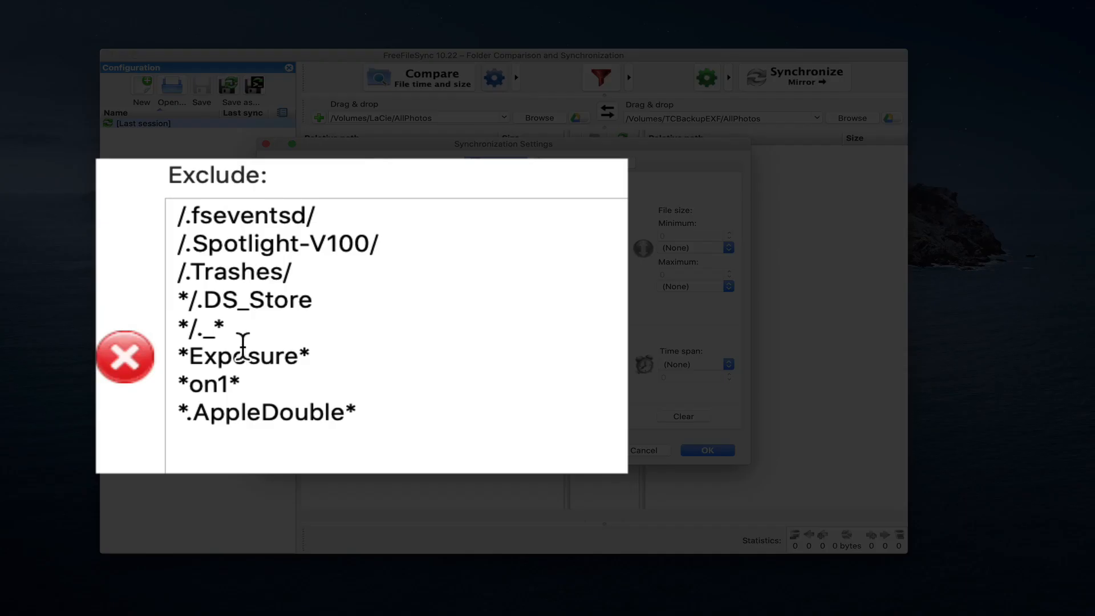
pyautogui.moveTo(374, 415); pyautogui.dragTo(278, 280)
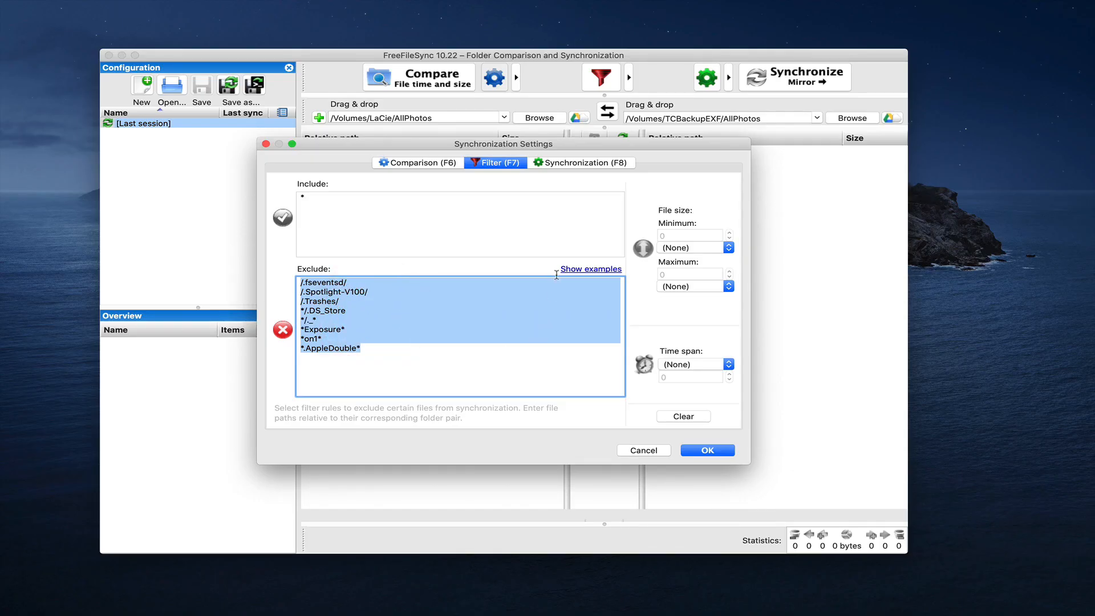
pyautogui.click(577, 165)
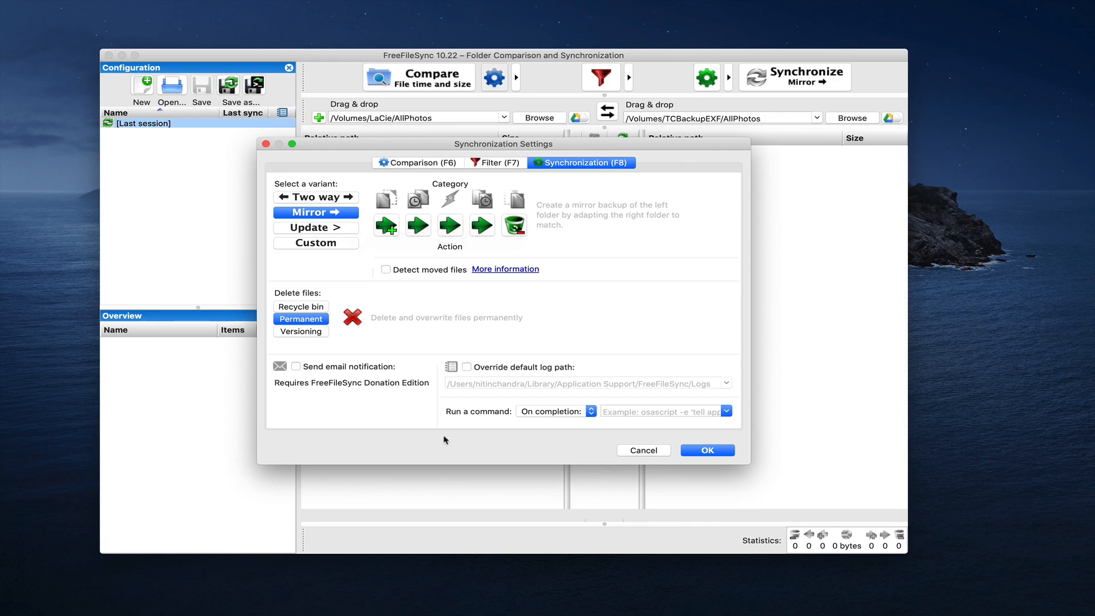
pyautogui.click(704, 450)
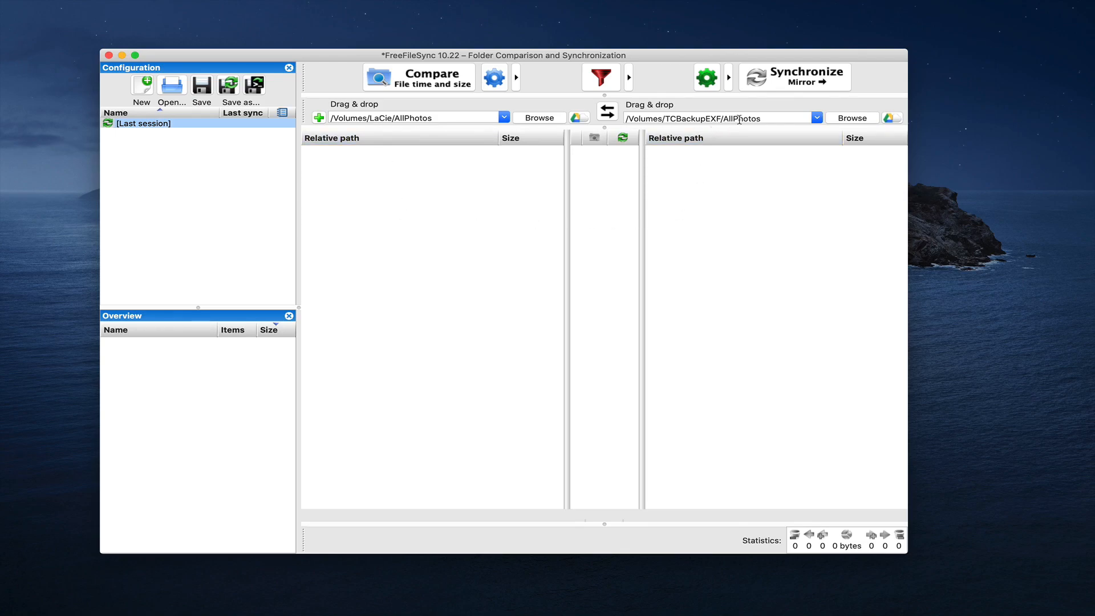
# - Compare /Volumes/LaCie/AllPhotos with /Volumes/TCBackupEXF/AllPhotos, look through the differences, and start the mirror synchronization
pyautogui.click(436, 83)
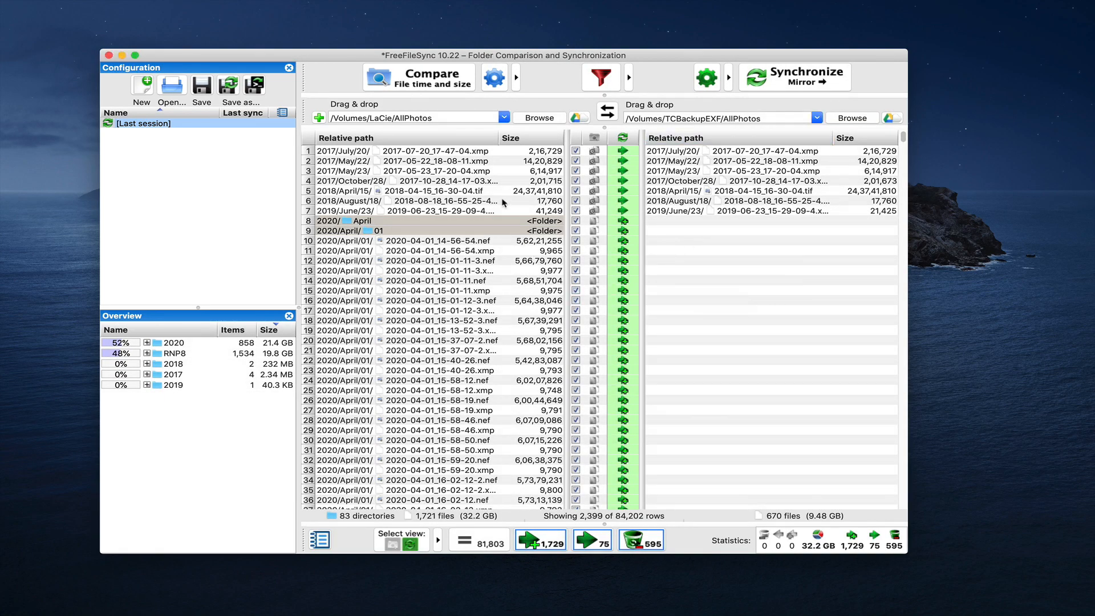
pyautogui.scroll(-15, 504, 201)
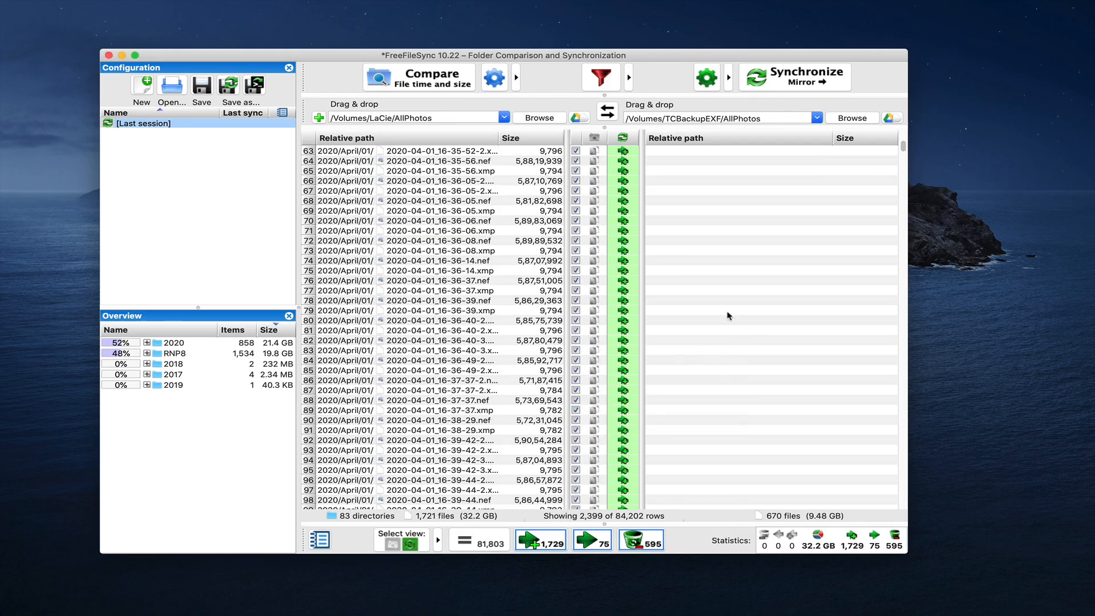
pyautogui.click(816, 78)
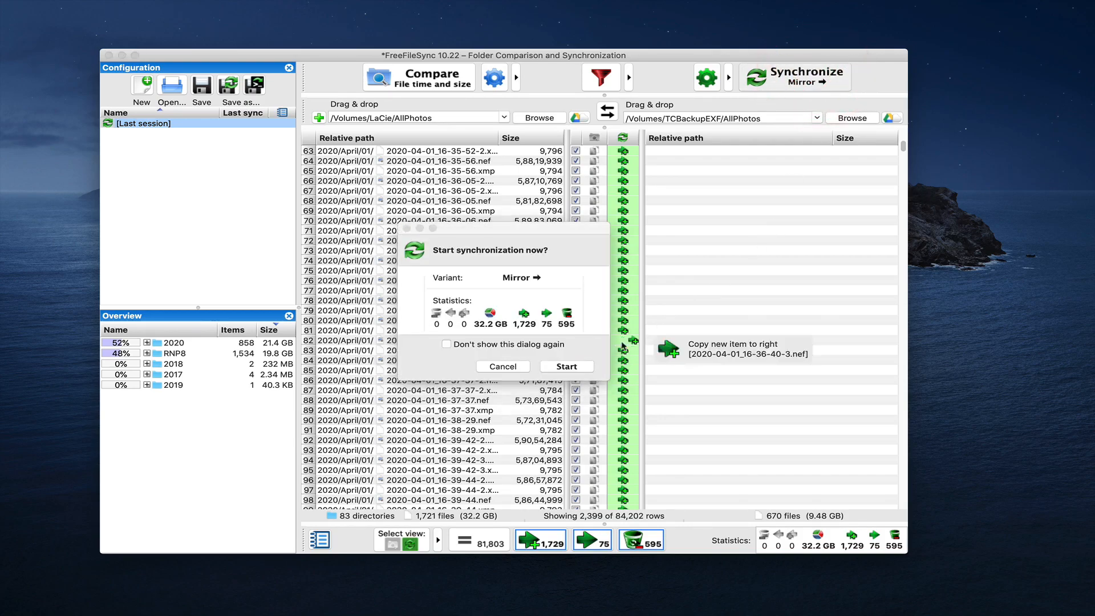
pyautogui.click(567, 366)
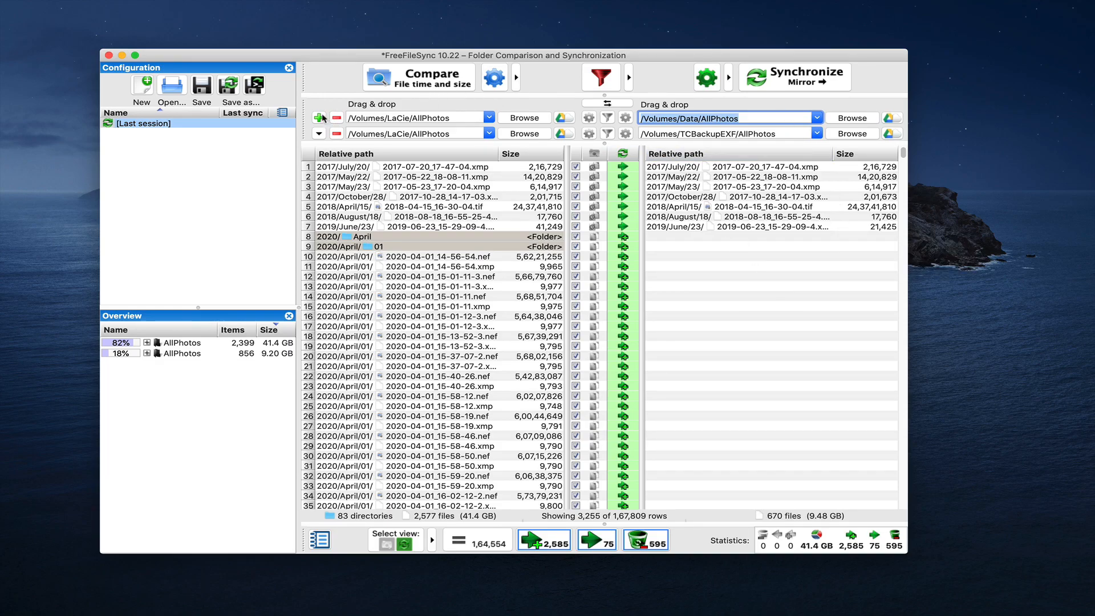
# - Start the mirror synchronization of LaCie's AllPhotos to the AllPhotos folders on both Data and TCBackupEXF
pyautogui.click(804, 81)
pyautogui.click(566, 365)
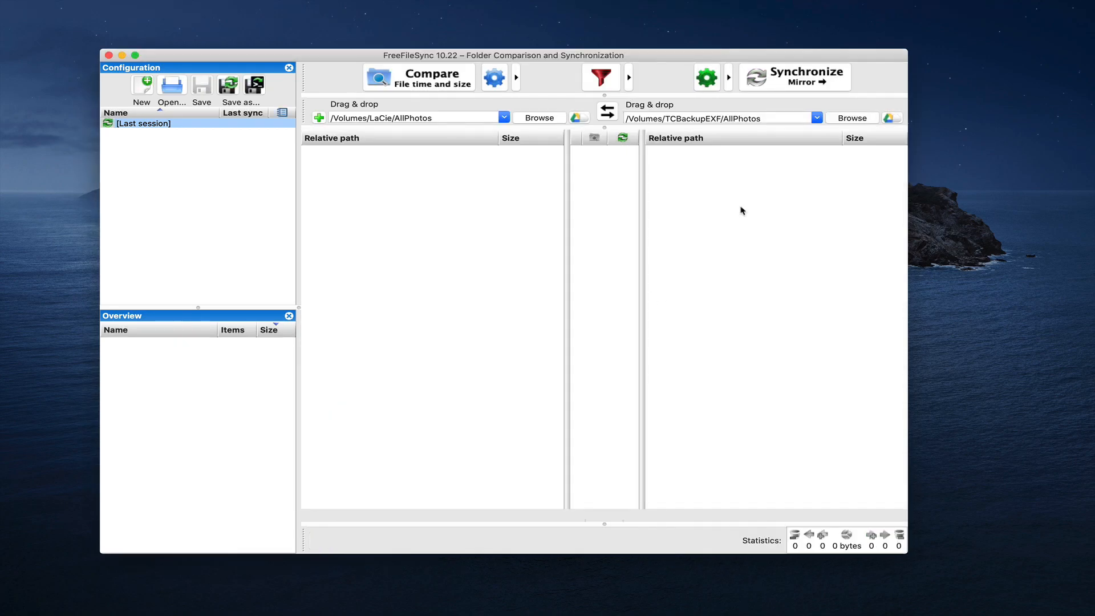
pyautogui.click(741, 208)
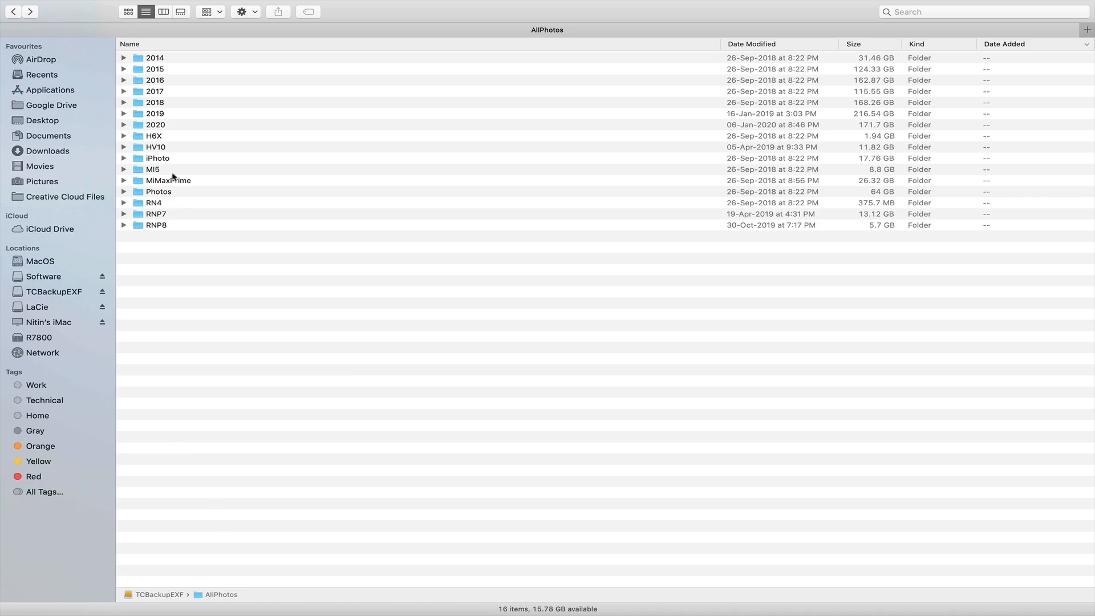
# - In Finder, check the 2020 and April folders inside AllPhotos on TCBackupEXF, and go back
pyautogui.doubleClick(170, 125)
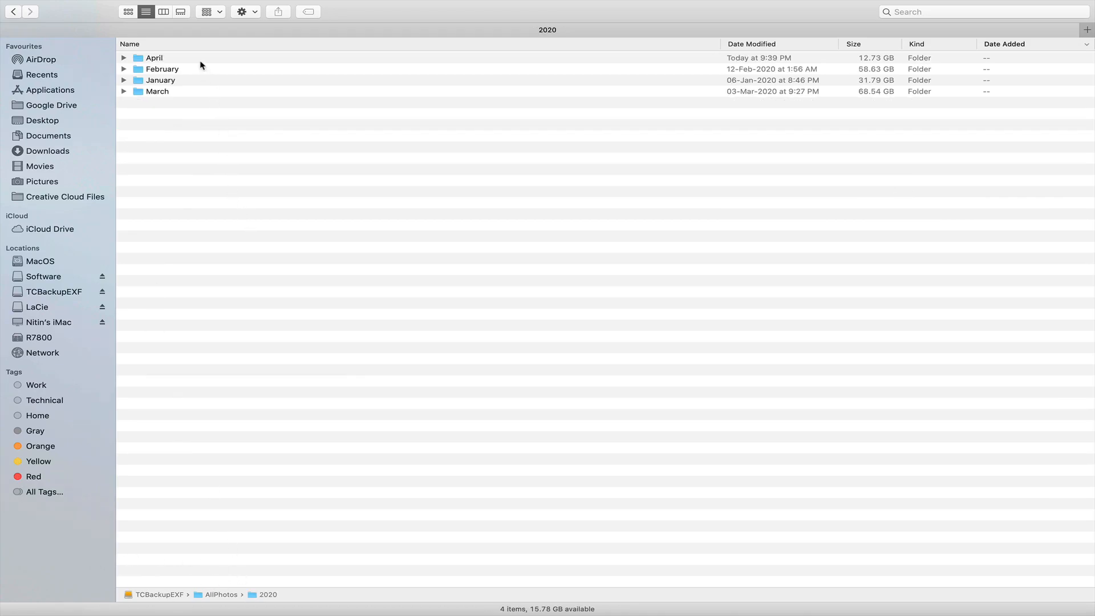
pyautogui.click(201, 59)
pyautogui.doubleClick(200, 58)
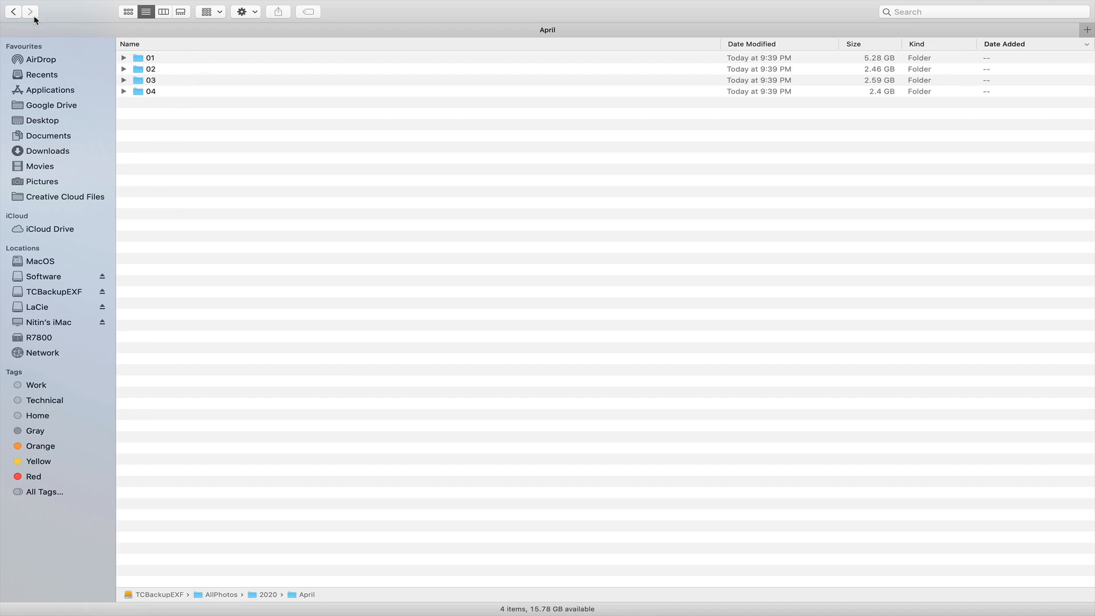
pyautogui.click(12, 12)
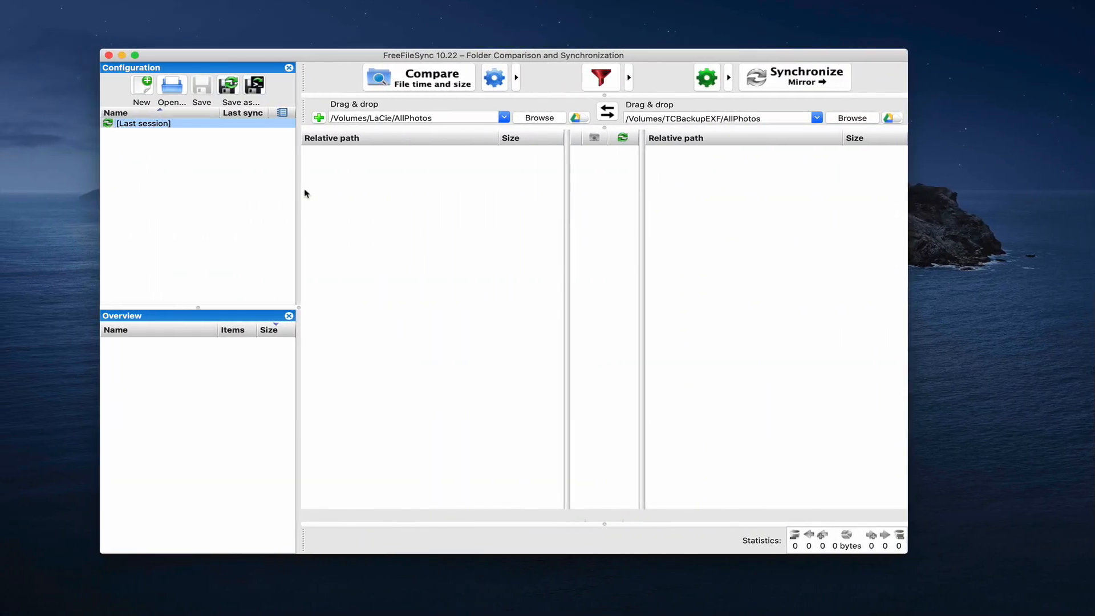
# - In FreeFileSync, set the source to the home Pictures/Lightroom folder and the destination to /Volumes/LaCie/Lightroom
pyautogui.click(504, 117)
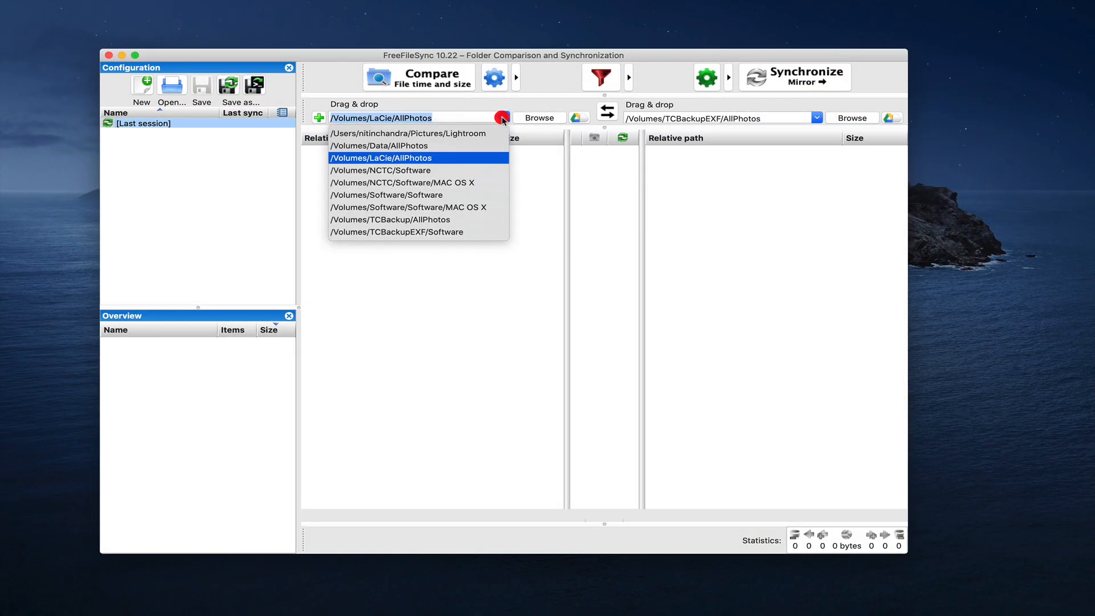
pyautogui.click(482, 135)
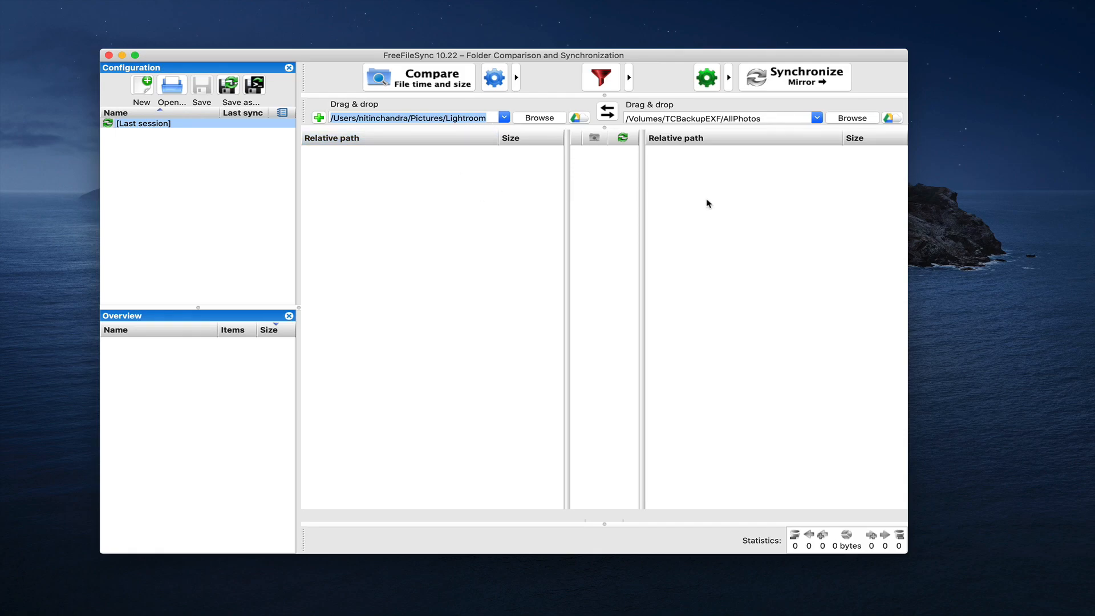
pyautogui.click(817, 118)
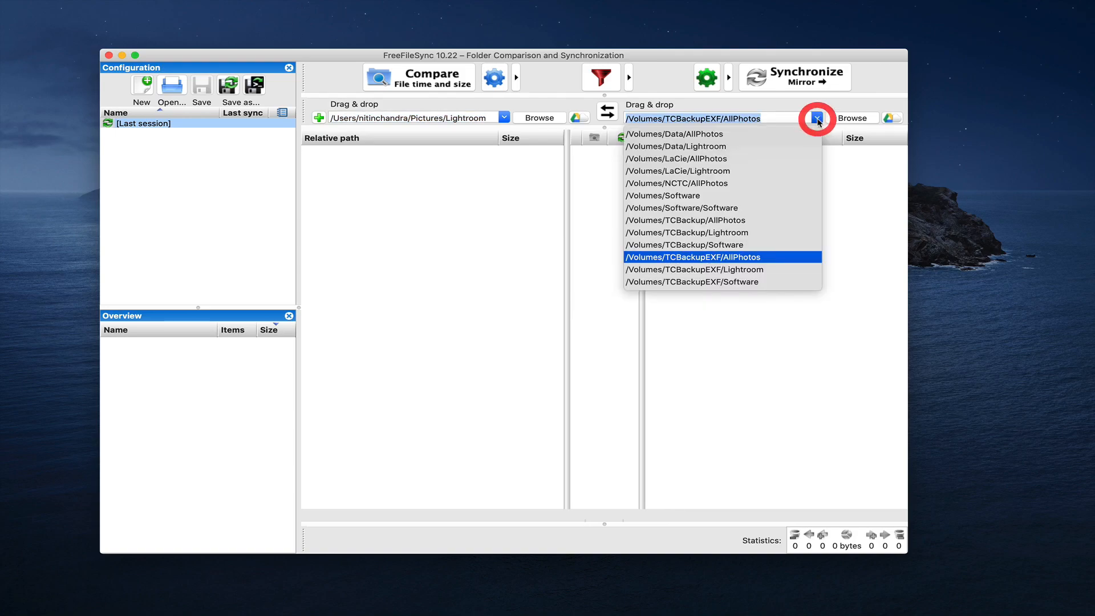
pyautogui.click(710, 171)
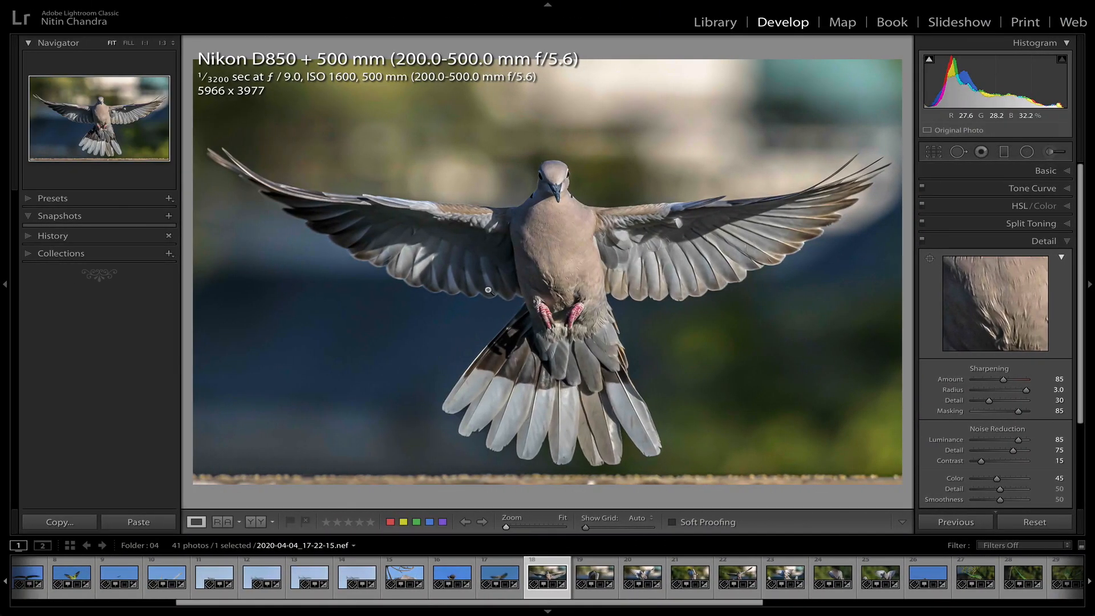
# - Switch to Lightroom Classic and optimize the catalog
pyautogui.moveTo(202, 5)
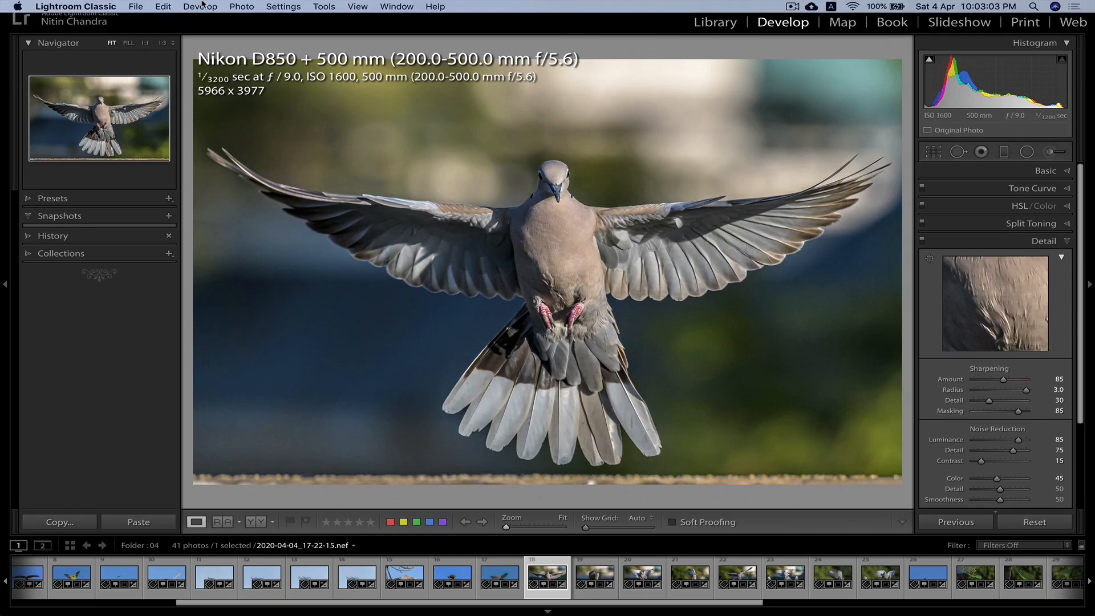
pyautogui.click(137, 6)
pyautogui.click(159, 66)
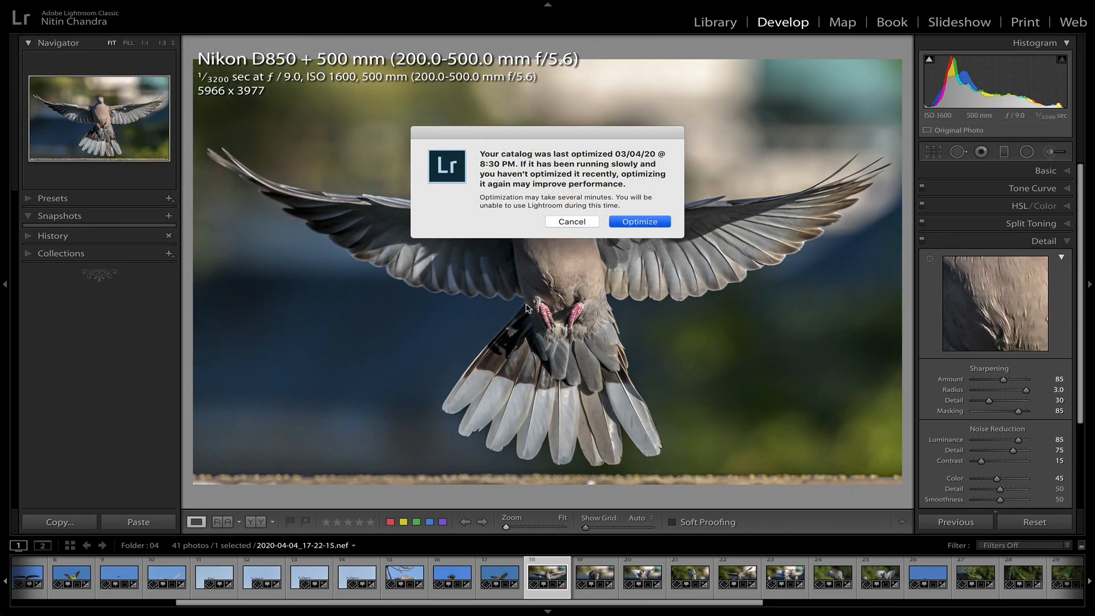
pyautogui.press('Return')
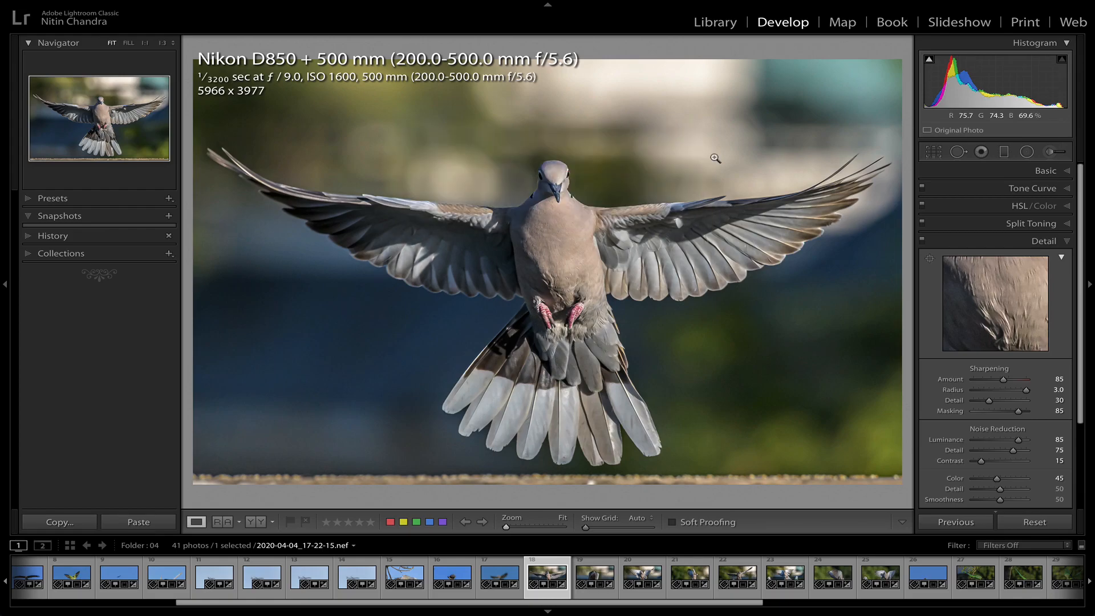
# - Switch to Finder, look inside the Lightroom folder on LaCie, and return to the drive's top level
pyautogui.hotkey('ctrl', 'Right')
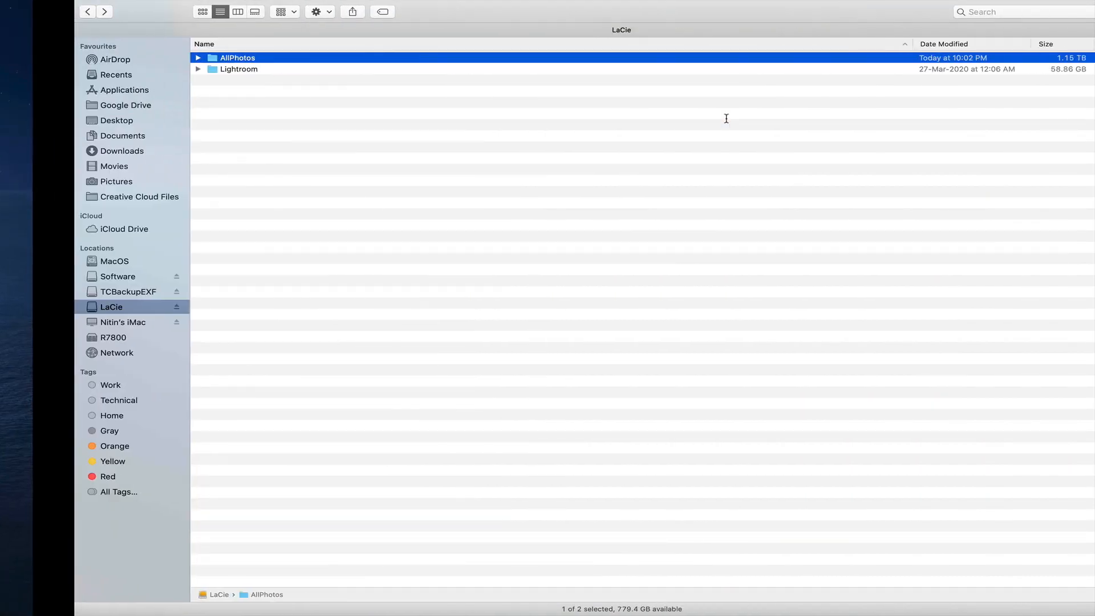
pyautogui.doubleClick(181, 71)
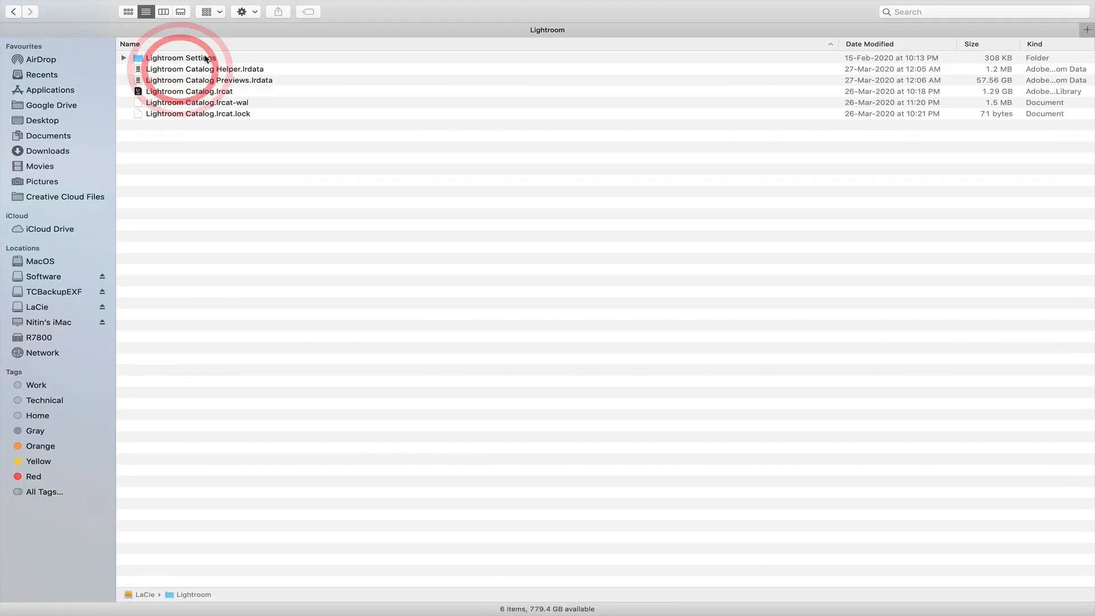
pyautogui.click(17, 12)
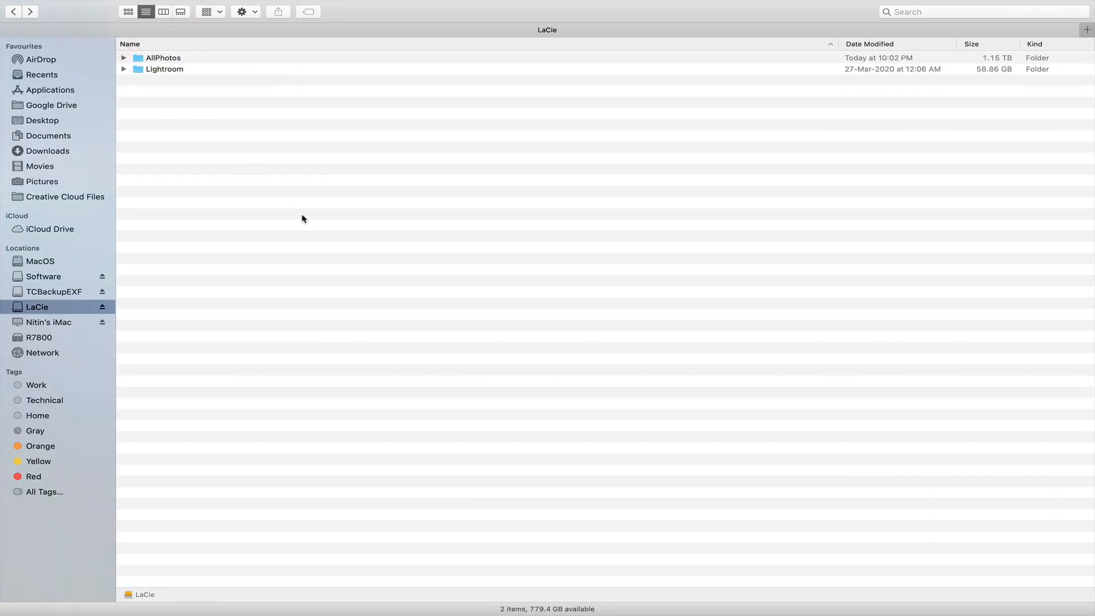
# - In FreeFileSync, compare the Pictures/Lightroom folder with /Volumes/LaCie/Lightroom, run the mirror synchronization, and close the completion report
pyautogui.hotkey('ctrl', 'Left')
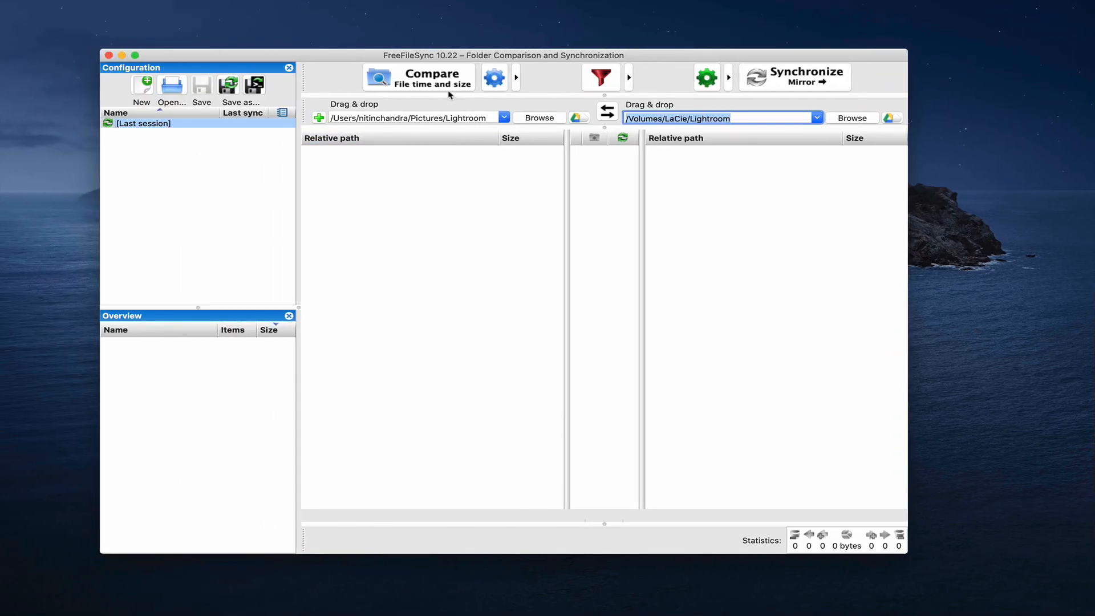
pyautogui.click(432, 83)
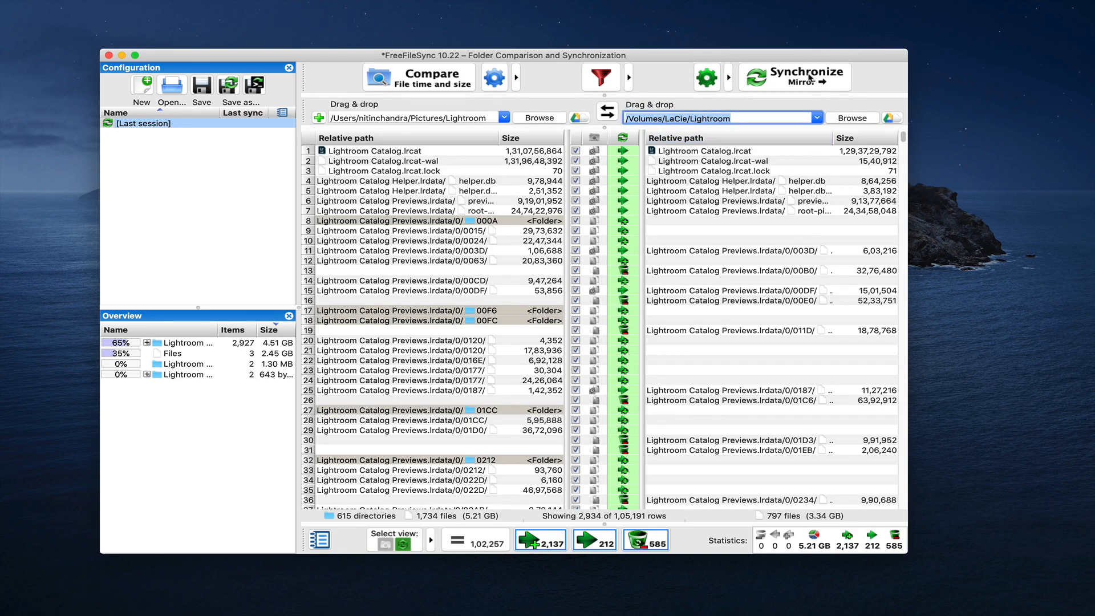
pyautogui.click(809, 79)
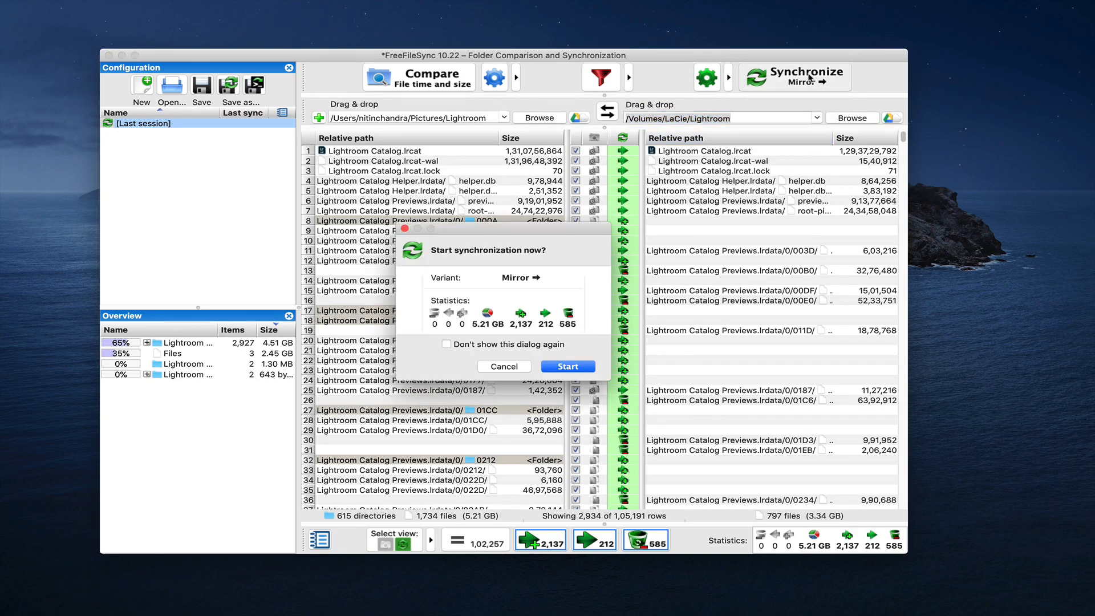
pyautogui.click(570, 367)
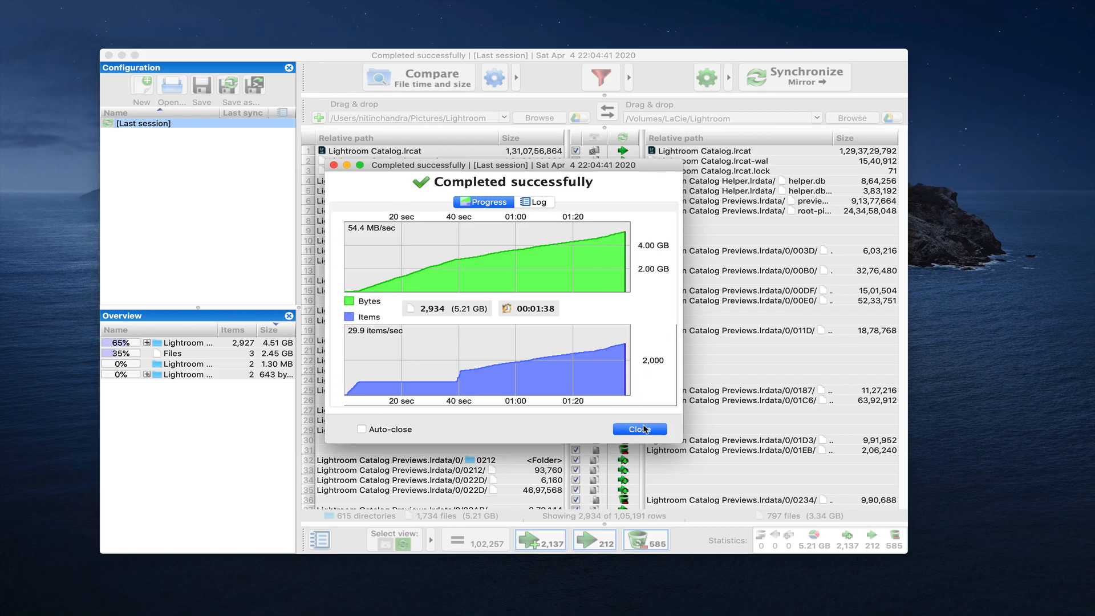
pyautogui.click(644, 429)
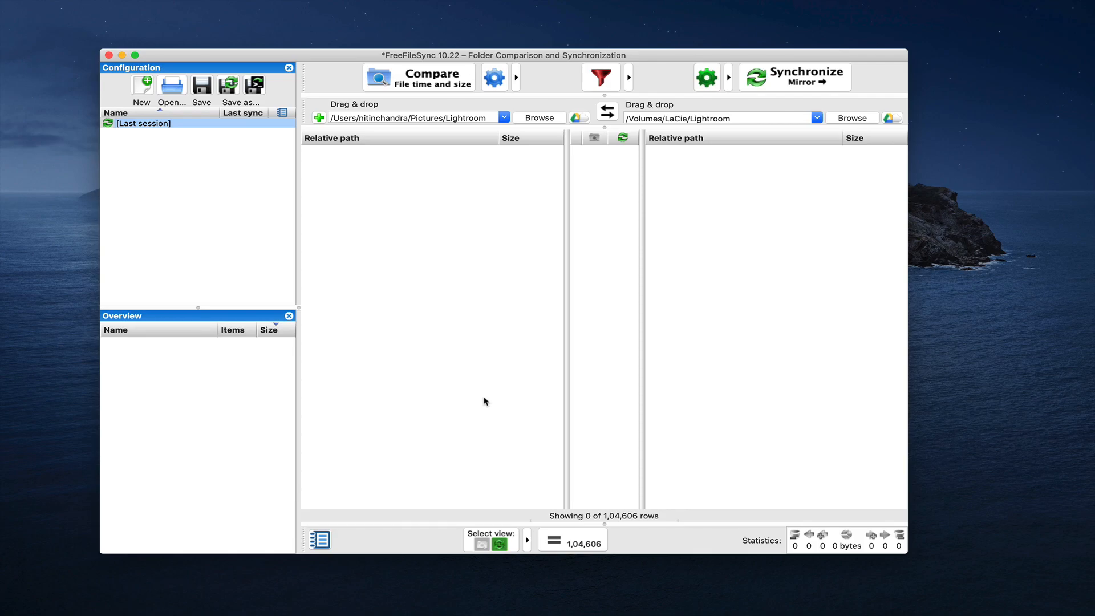
# - Quit FreeFileSync and switch to the Finder window showing the LaCie drive
pyautogui.press('super+q')
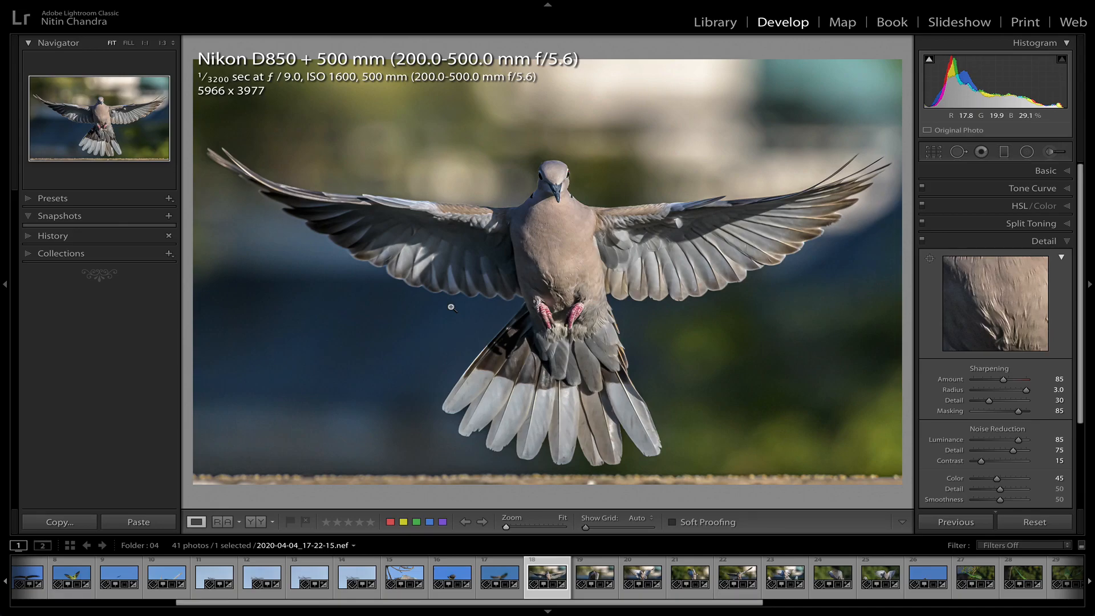
pyautogui.hotkey('ctrl', 'Right')
pyautogui.hotkey('ctrl', 'Right')
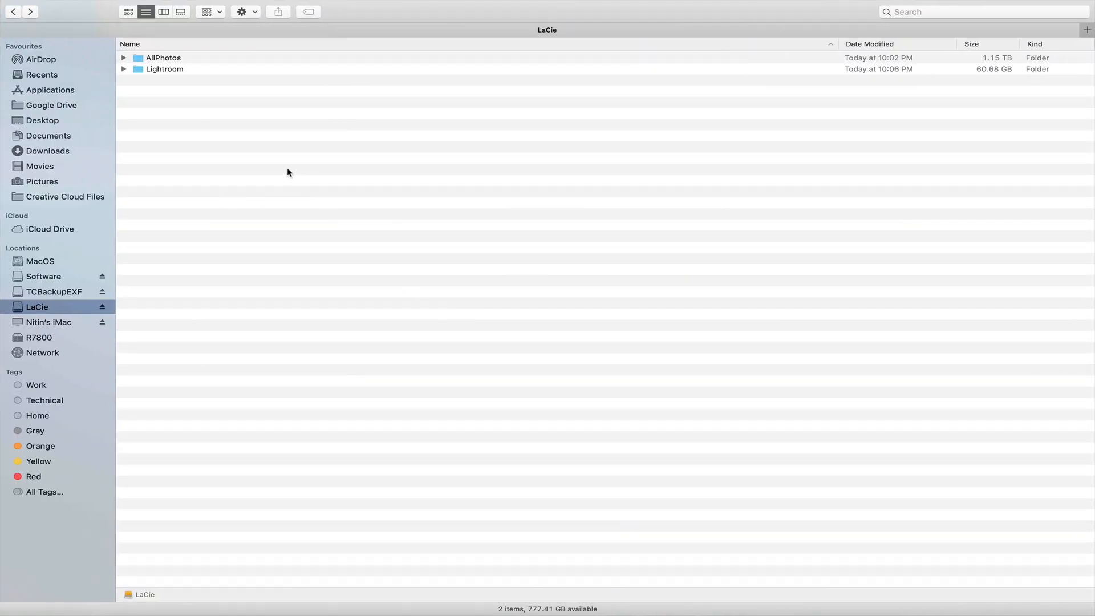
# - Review the Lightroom folder on LaCie and the 2020 photo folder on TCBackupEXF, and switch to Lightroom Classic
pyautogui.click(177, 70)
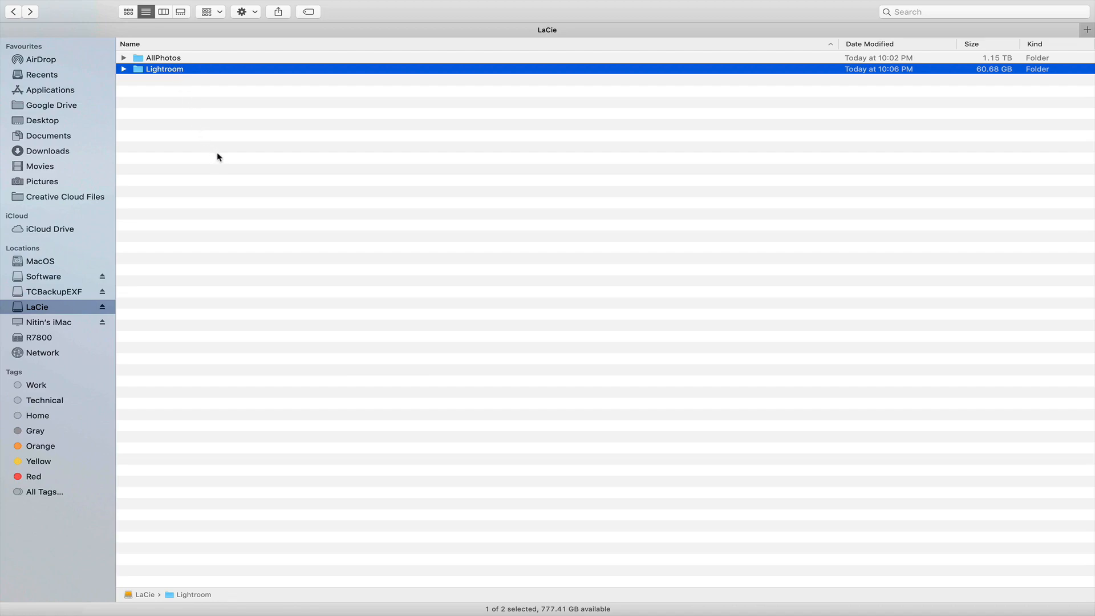
pyautogui.hotkey('ctrl', 'Right')
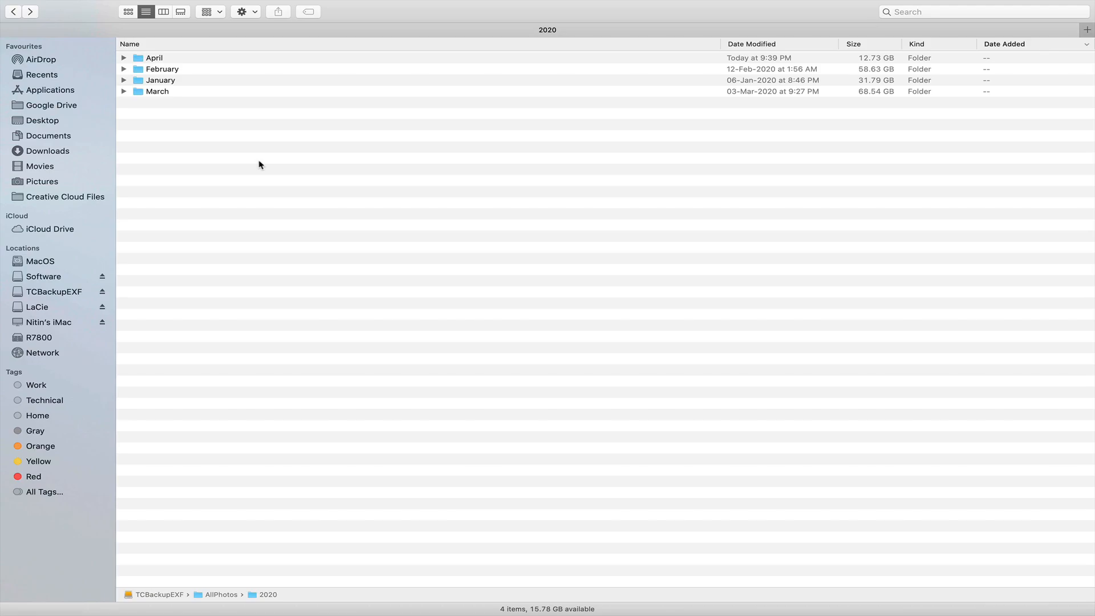
pyautogui.hotkey('ctrl', 'Left')
pyautogui.hotkey('ctrl', 'Left')
pyautogui.hotkey('ctrl', 'Left')
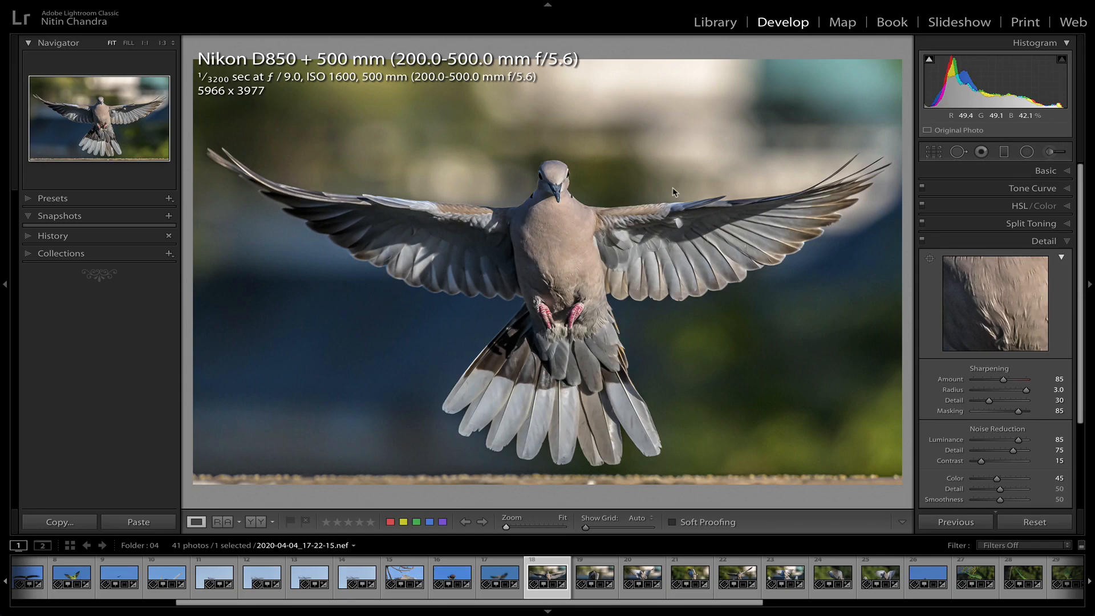
# - Return to the LaCie window in Finder, eject all volumes on its disk, and open the TCBackupEXF drive
pyautogui.hotkey('ctrl', 'Right')
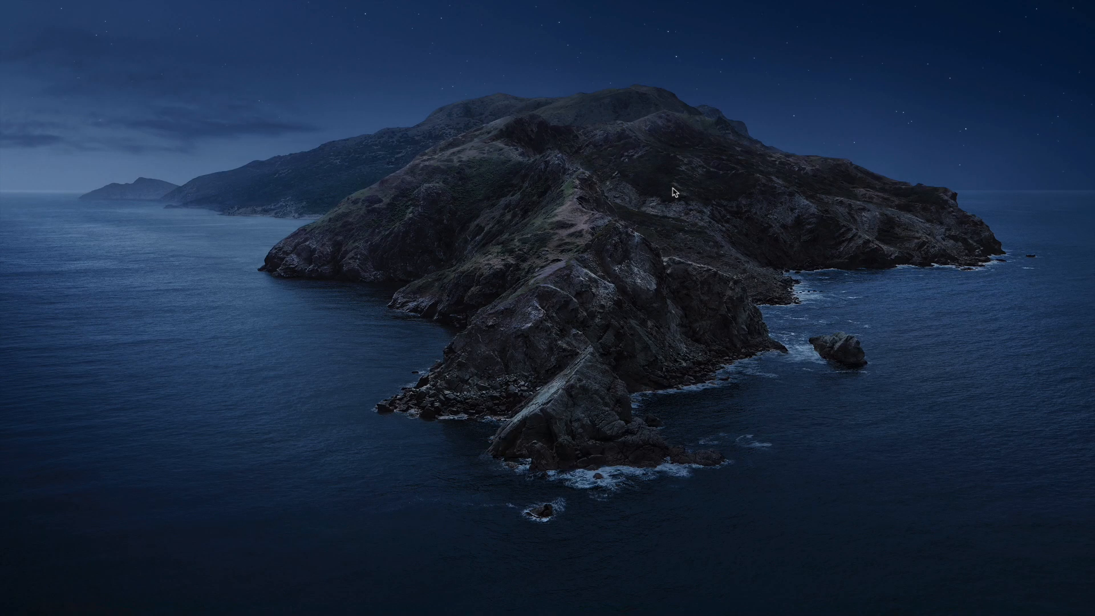
pyautogui.hotkey('ctrl', 'Right')
pyautogui.hotkey('ctrl', 'Right')
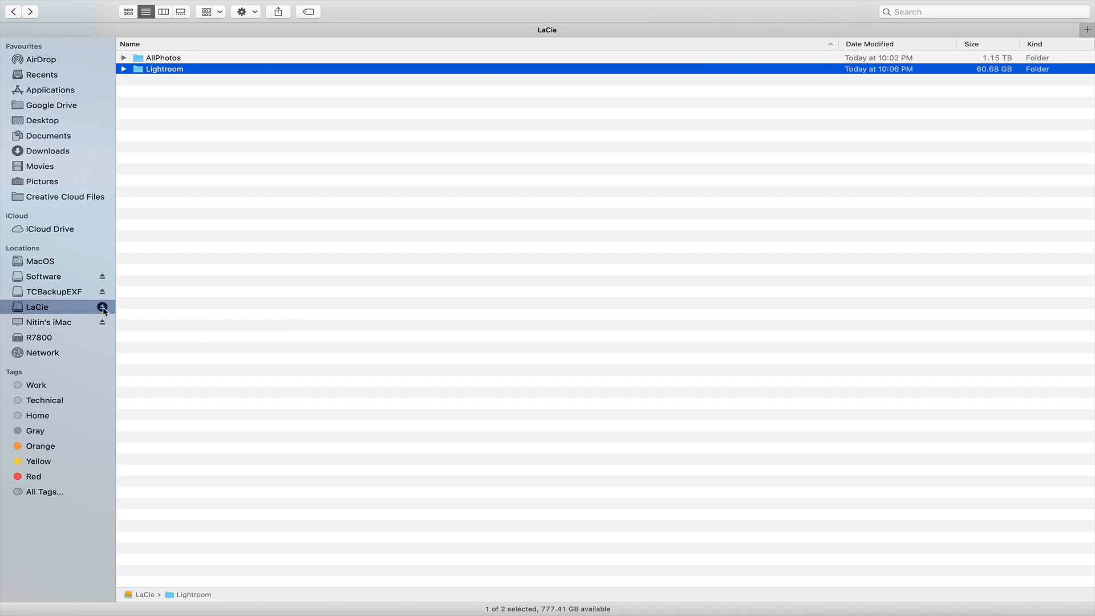
pyautogui.click(102, 308)
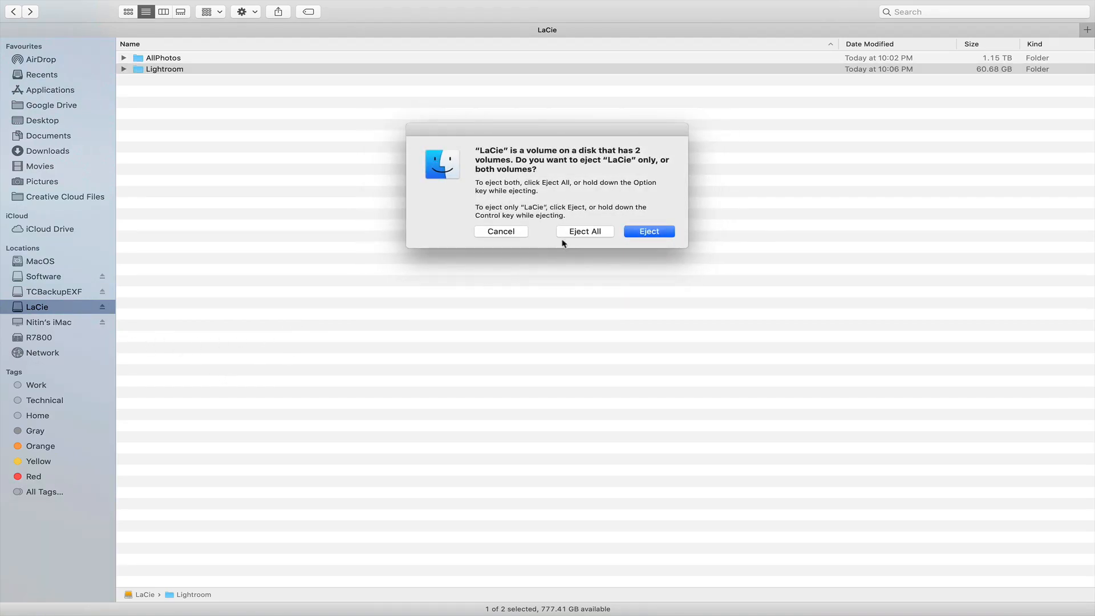
pyautogui.click(575, 232)
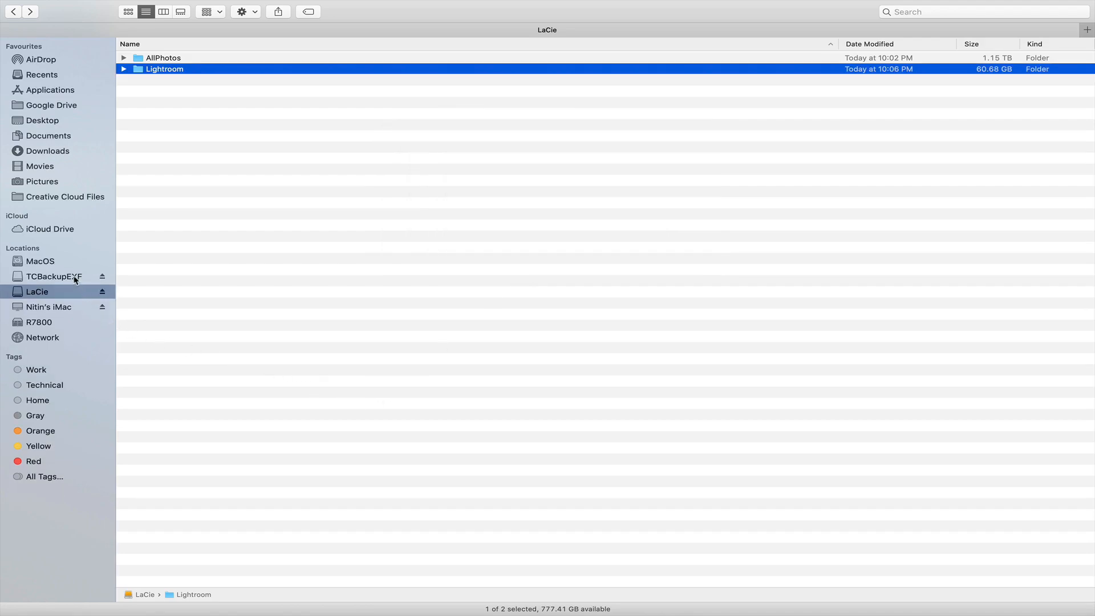
pyautogui.click(76, 278)
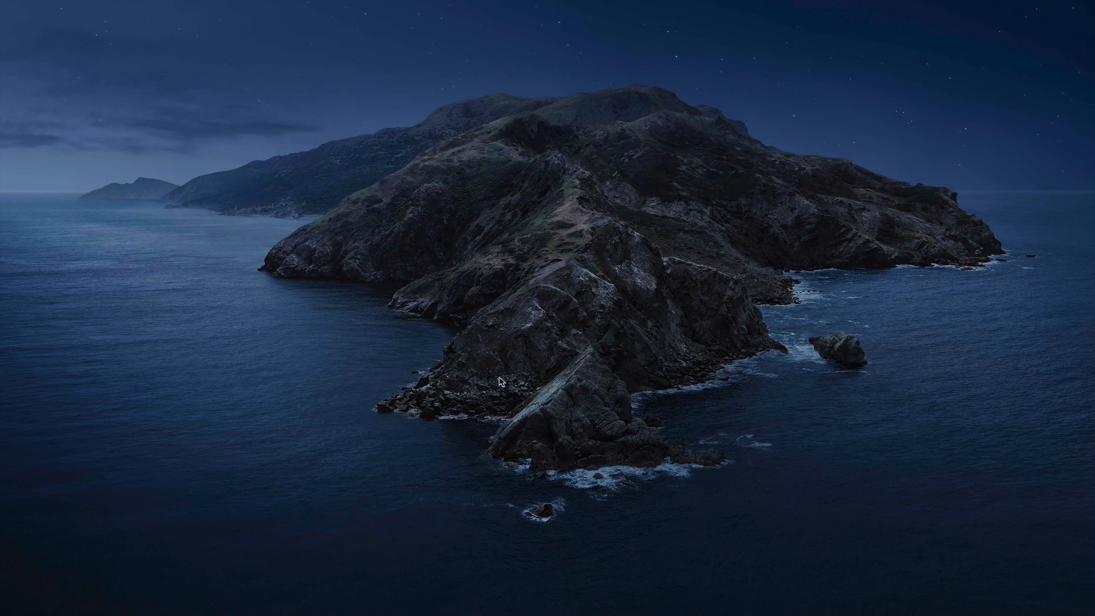
# - Launch Lightroom Classic, show the photos in the Library grid, and check the status badge on 2020-04-04_17-22-15.nef
pyautogui.press('super+space')
pyautogui.write('ligh')
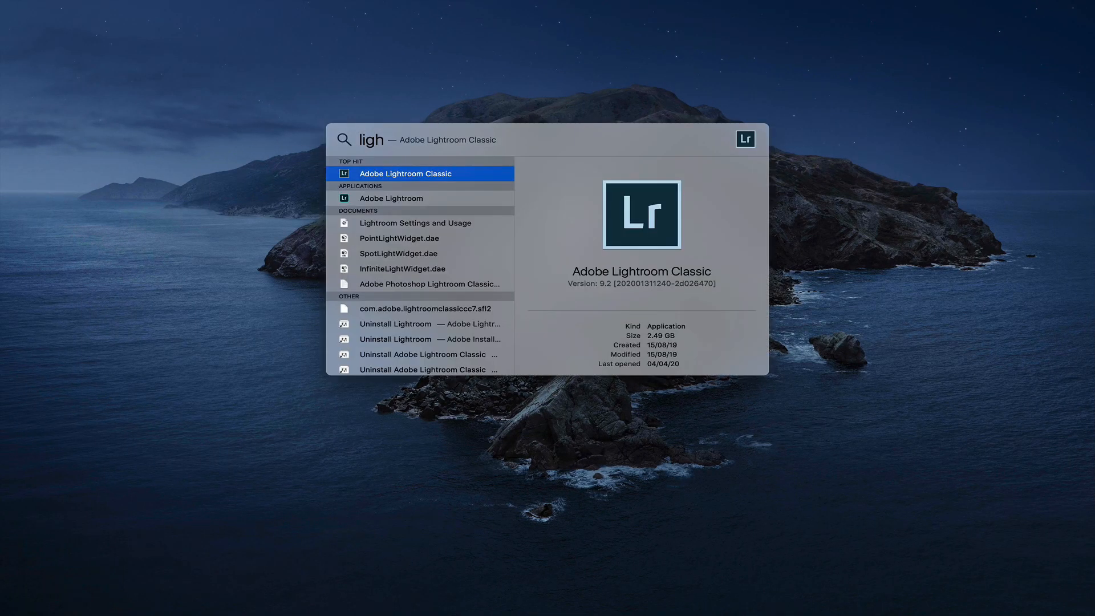
pyautogui.press('Return')
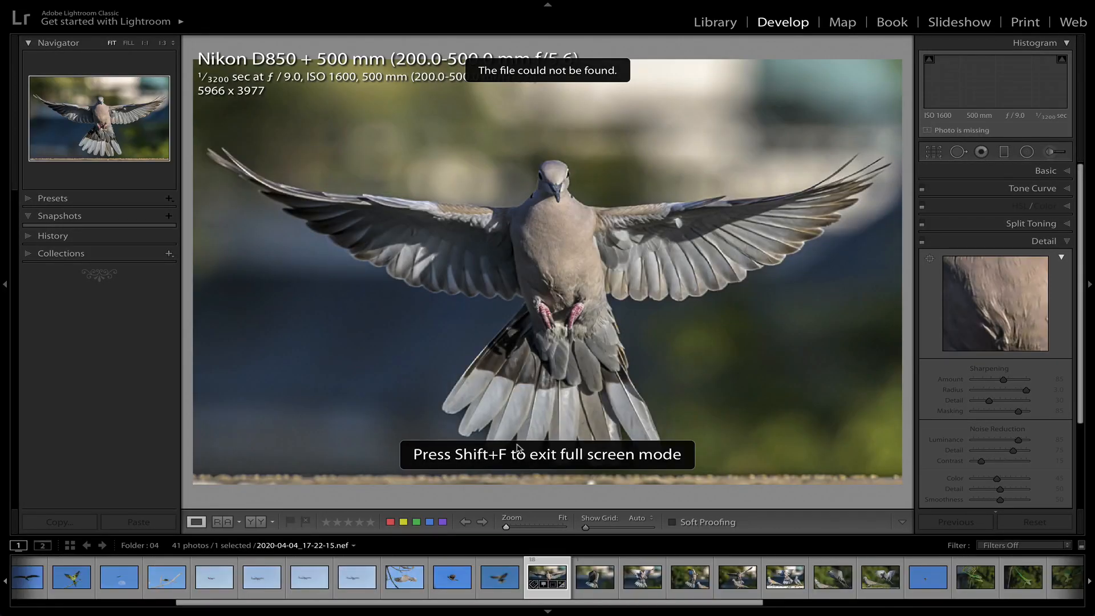
pyautogui.press('g')
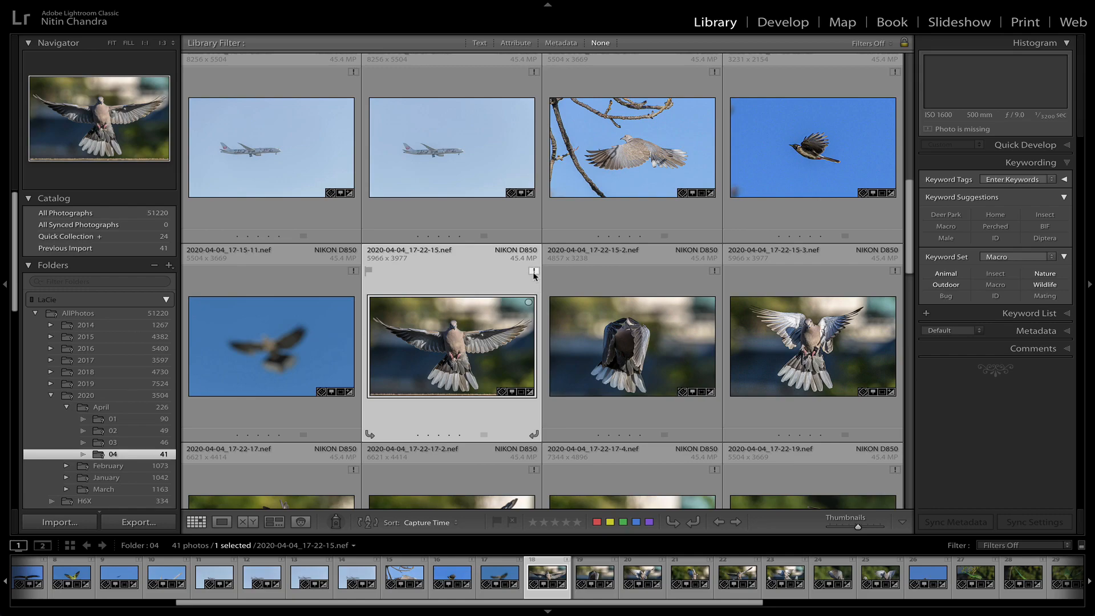
pyautogui.moveTo(533, 276)
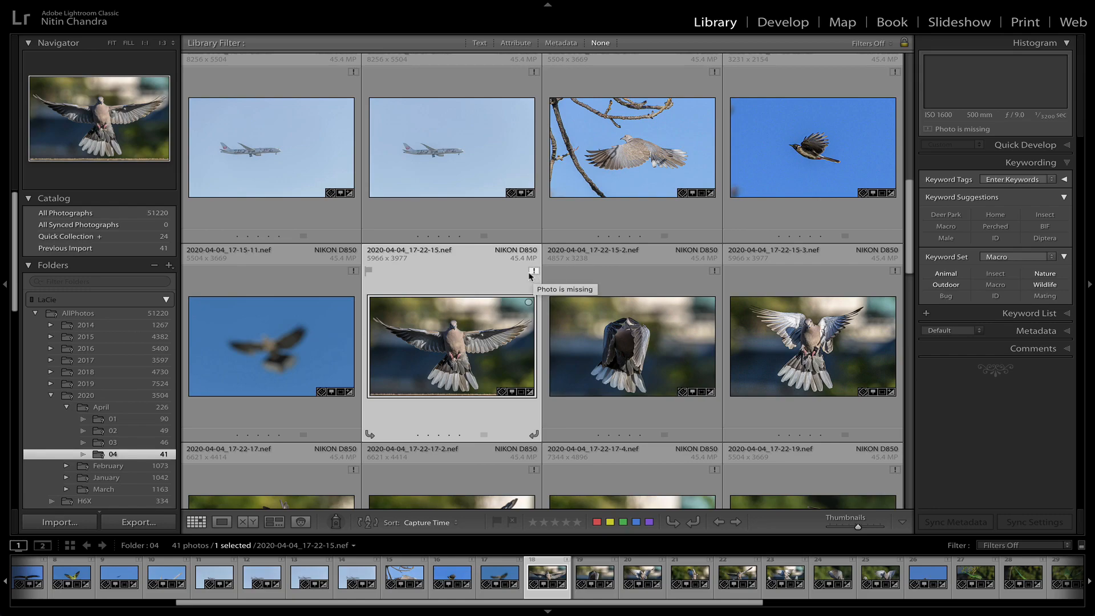
# - Relink the missing AllPhotos folder to the AllPhotos folder on TCBackupEXF and expand its folder tree
pyautogui.rightClick(100, 317)
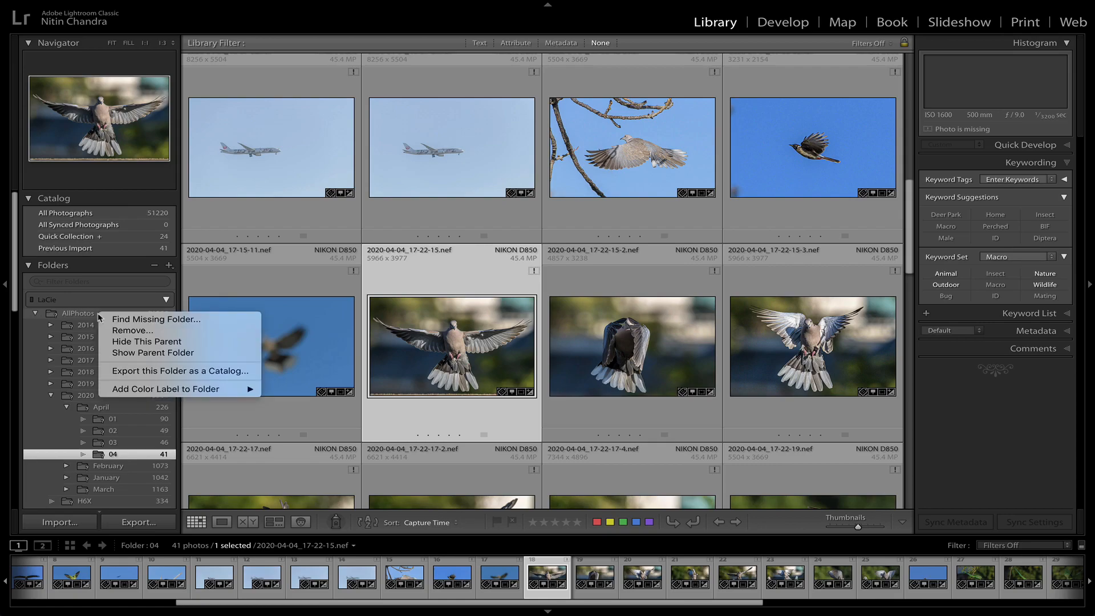
pyautogui.click(121, 321)
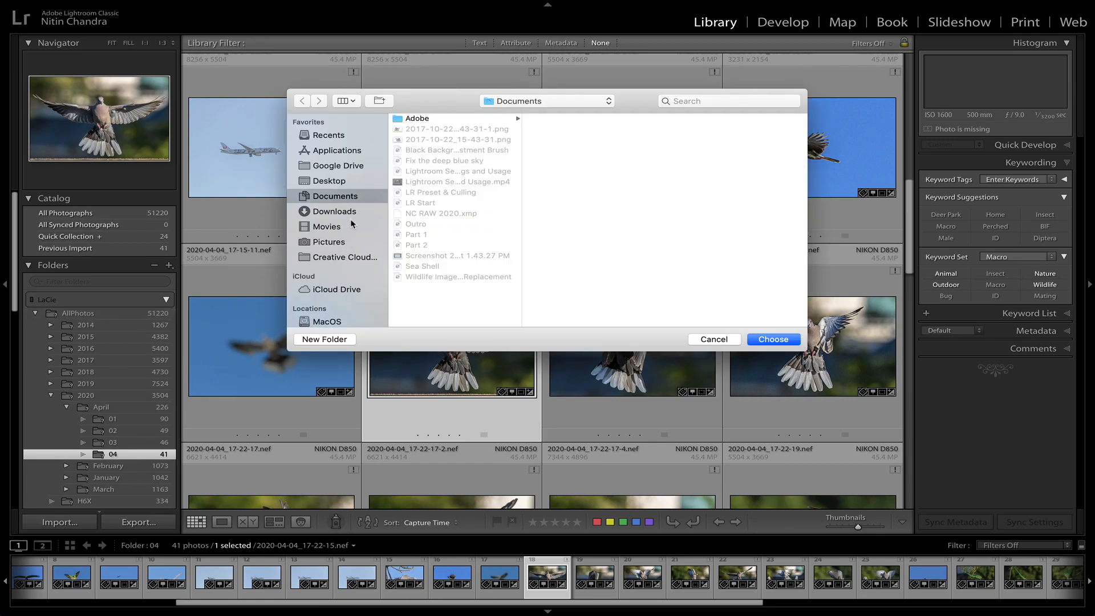
pyautogui.scroll(-5, 352, 223)
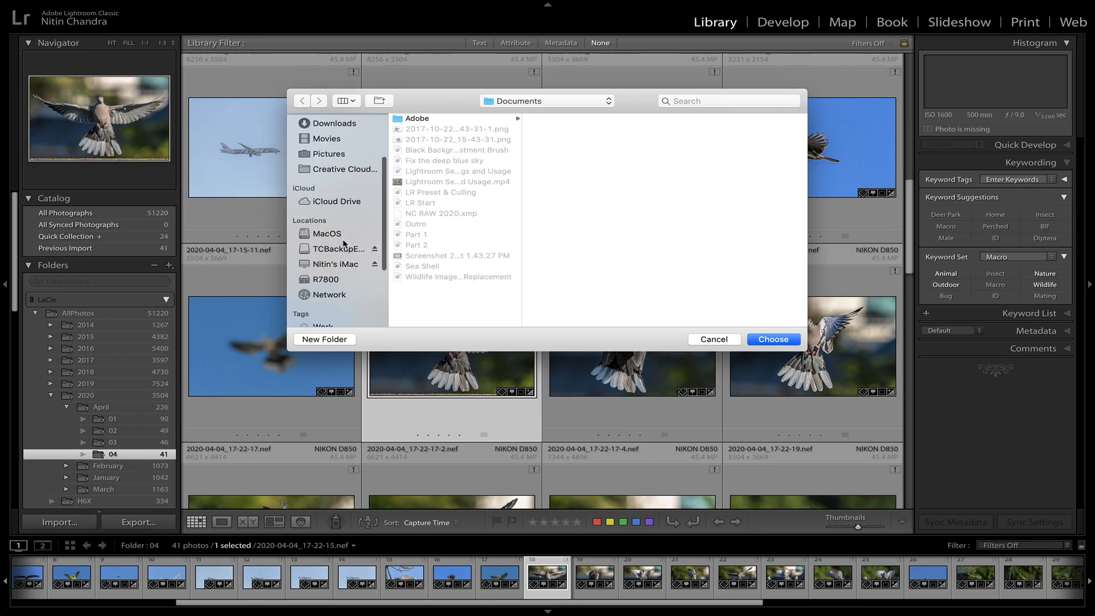
pyautogui.click(342, 248)
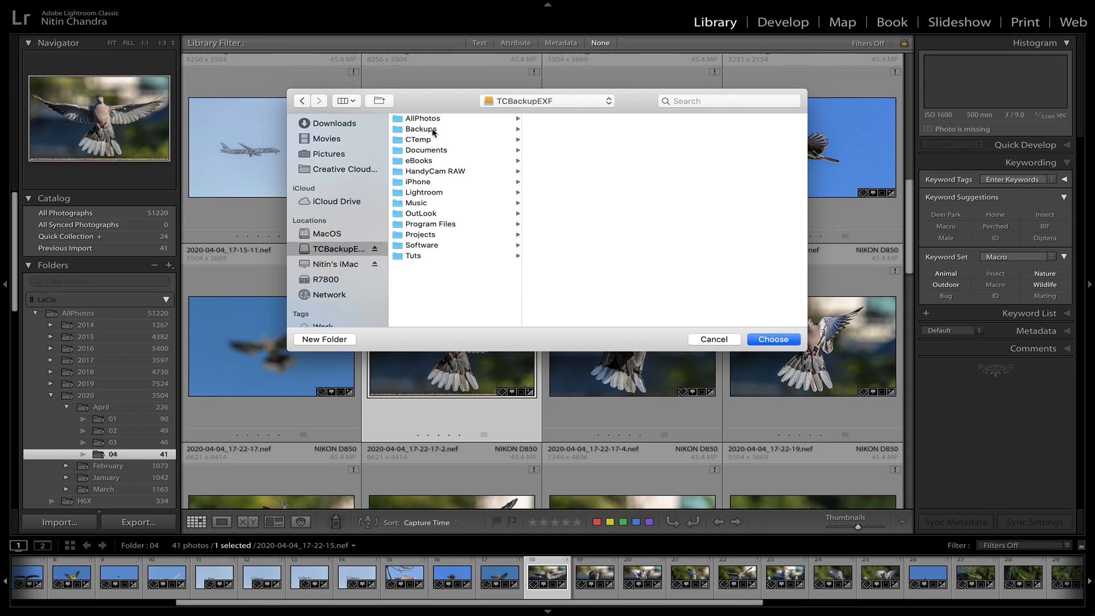
pyautogui.click(429, 120)
pyautogui.click(753, 343)
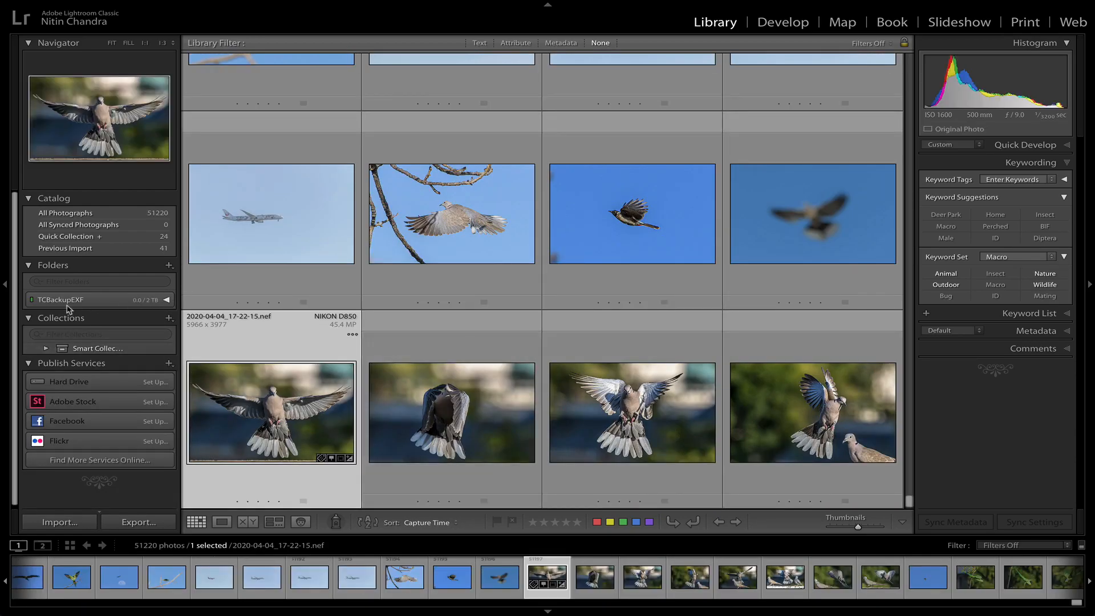
pyautogui.click(166, 300)
pyautogui.click(35, 313)
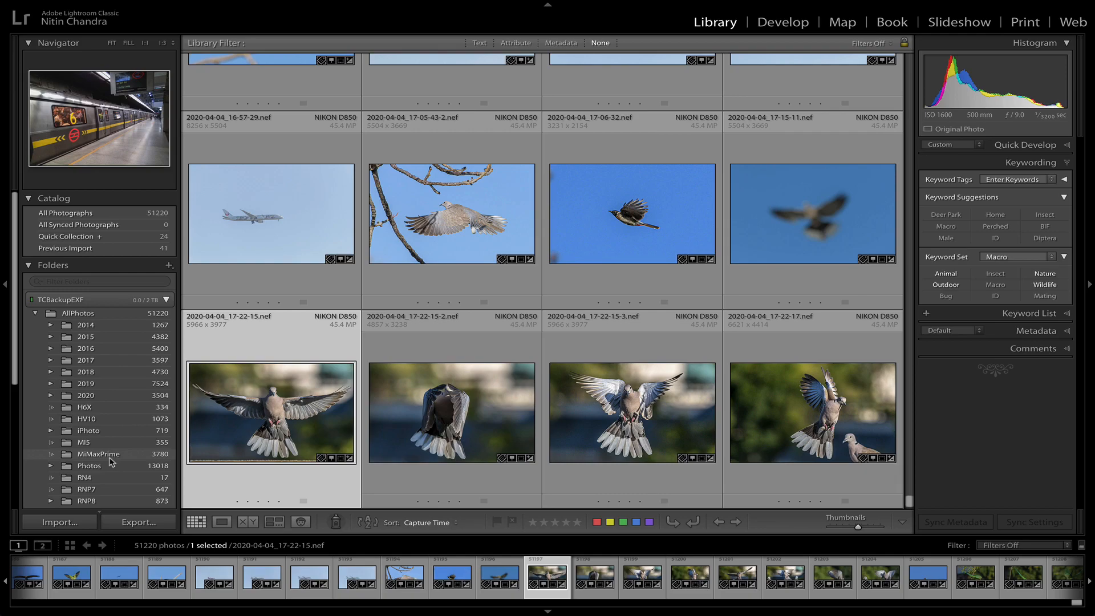
# - Switch to the TCBackupEXF window in Finder and search the Mac for Disk Utility
pyautogui.press('super+Tab')
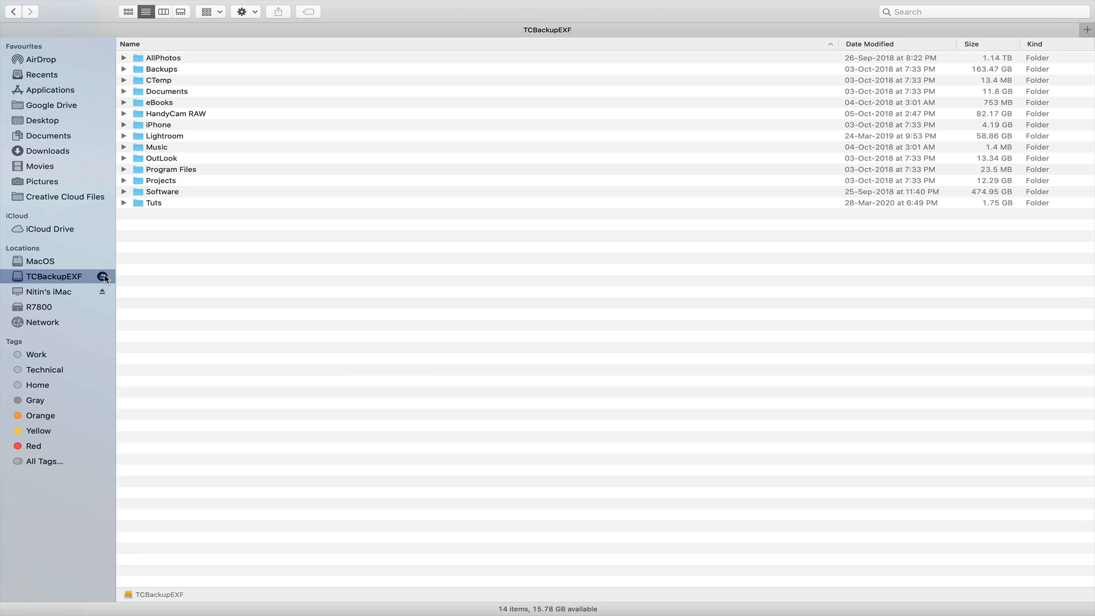
pyautogui.press('super+space')
pyautogui.write('disk')
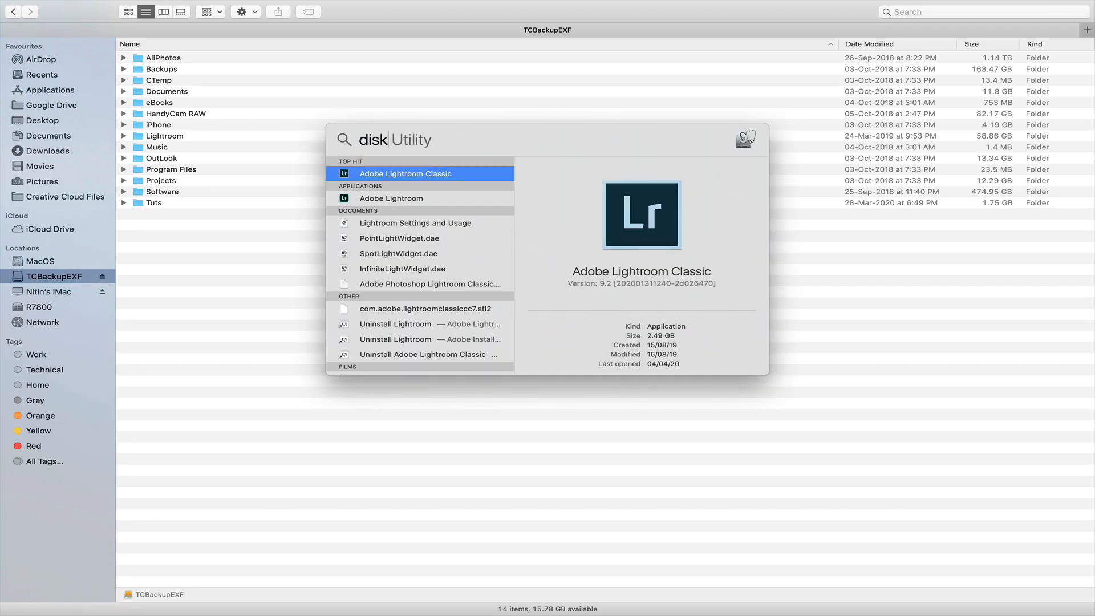
pyautogui.press('Escape')
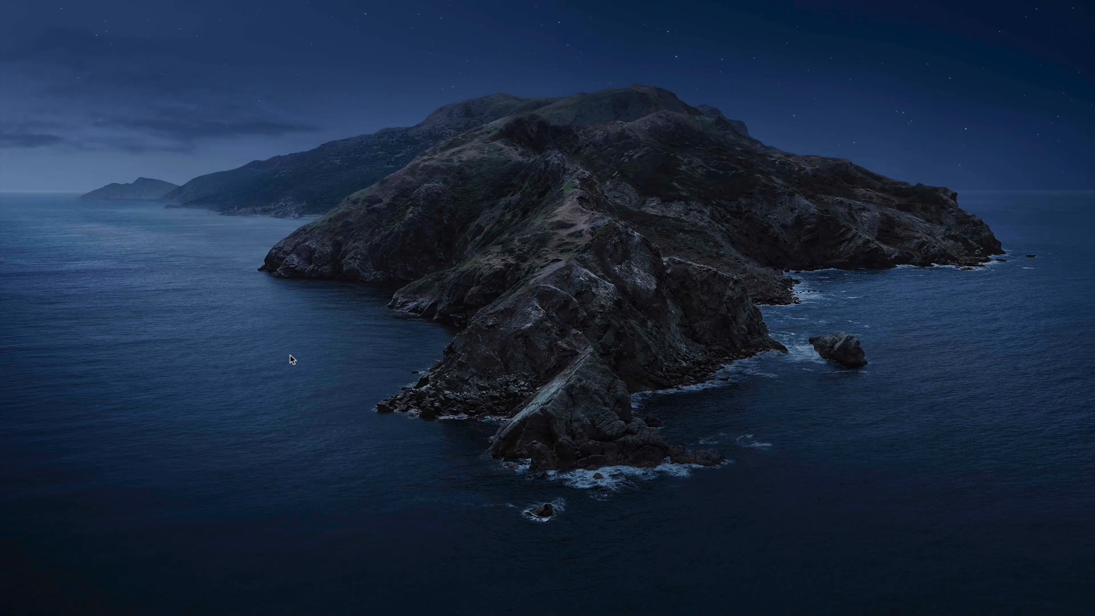
# - Launch Lightroom Classic and expand the TCBackupEXF volume in the Library's folder list
pyautogui.press('super+space')
pyautogui.write('ligh')
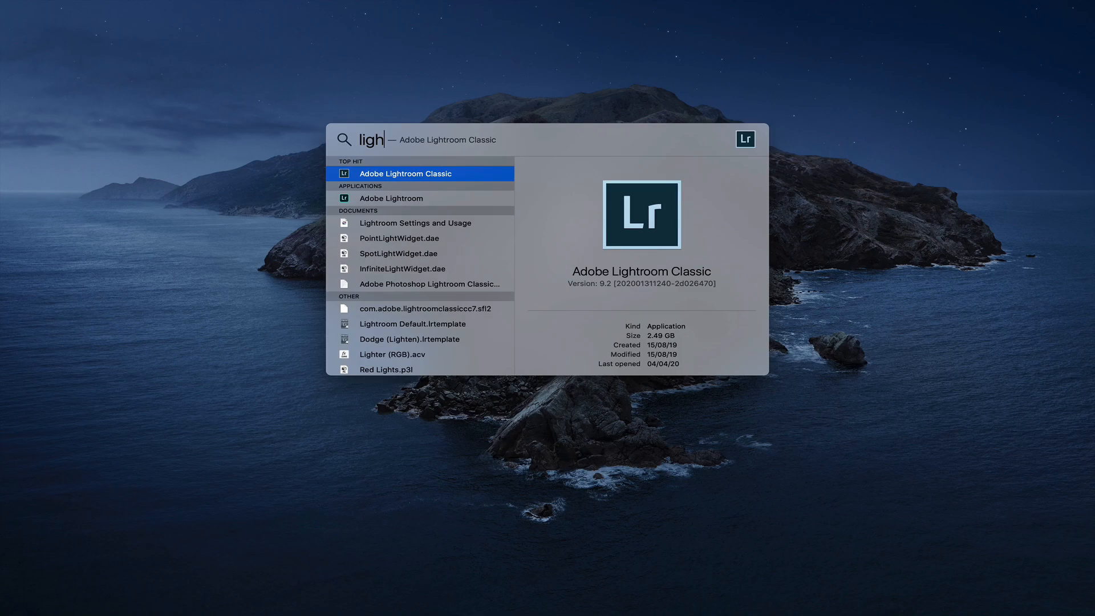
pyautogui.press('Return')
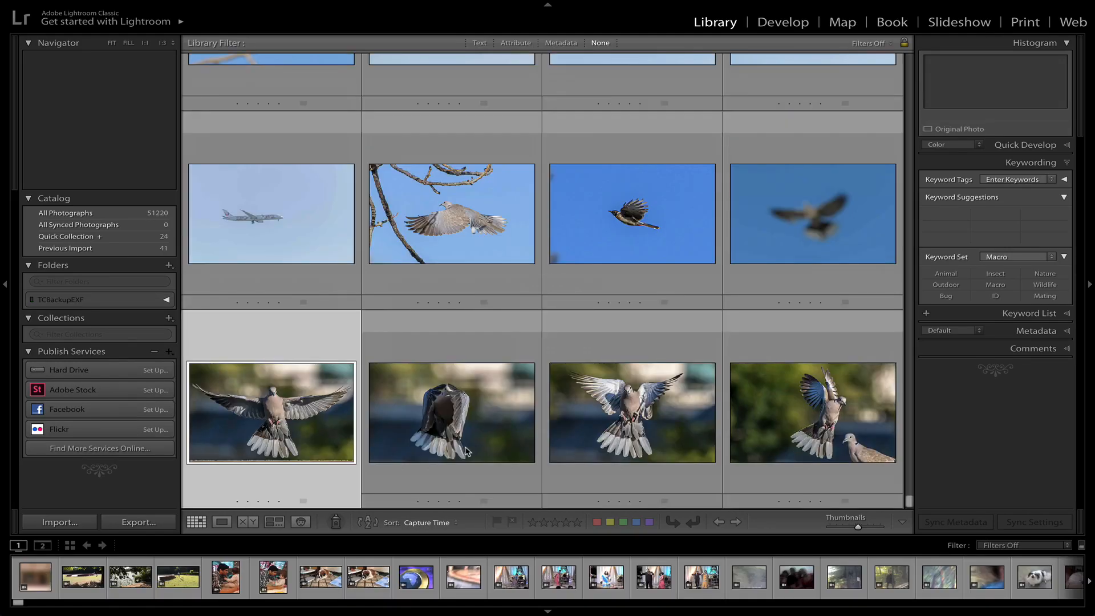
pyautogui.click(166, 300)
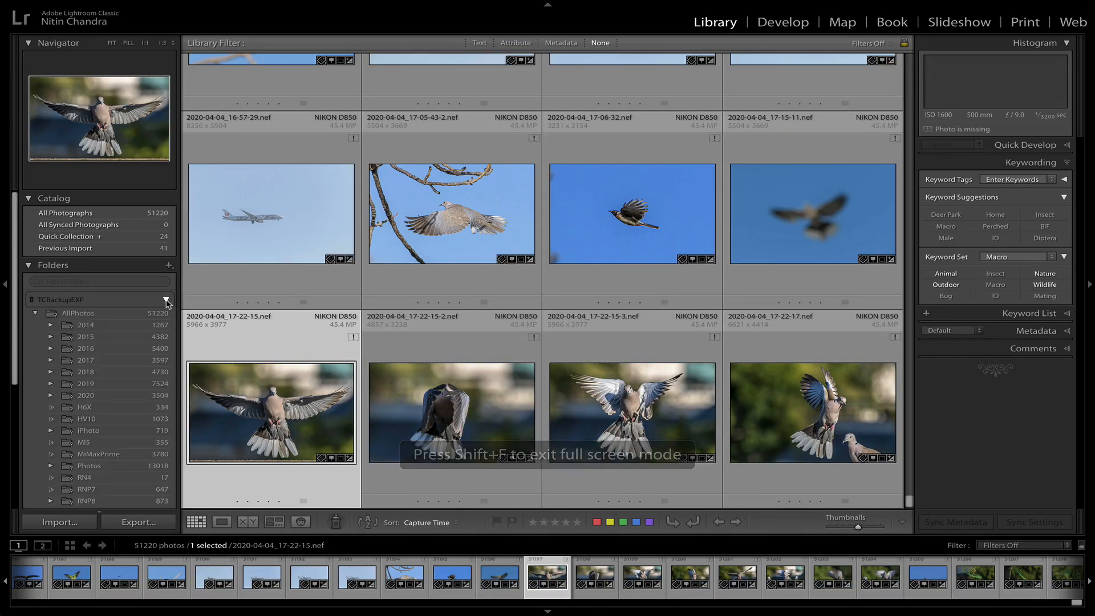
# - Relink the missing AllPhotos folder to the AllPhotos folder on LaCie and expand its folder tree
pyautogui.rightClick(136, 317)
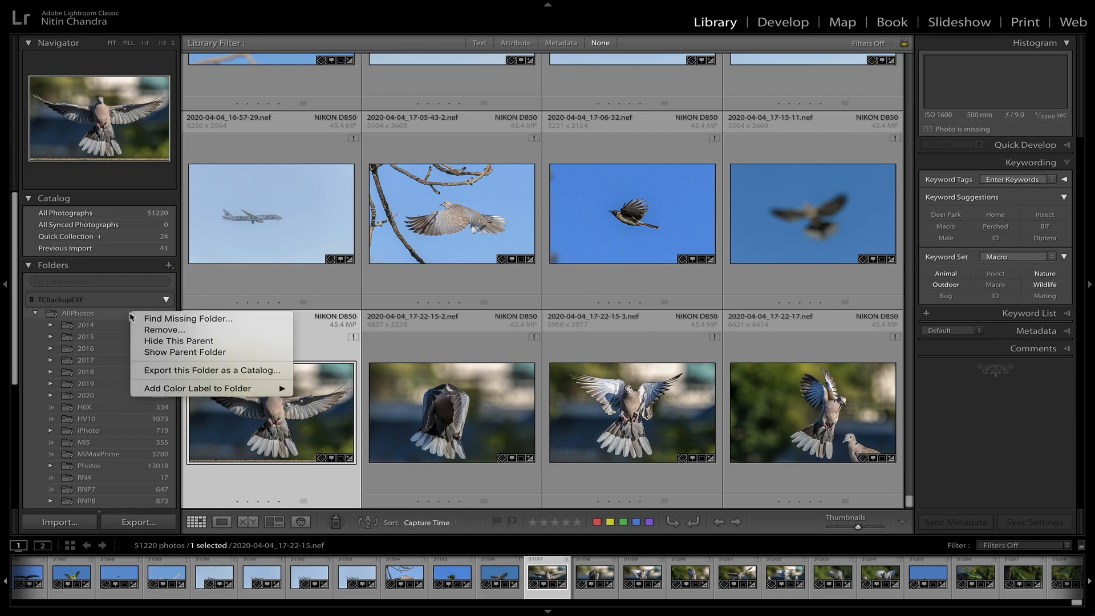
pyautogui.click(140, 319)
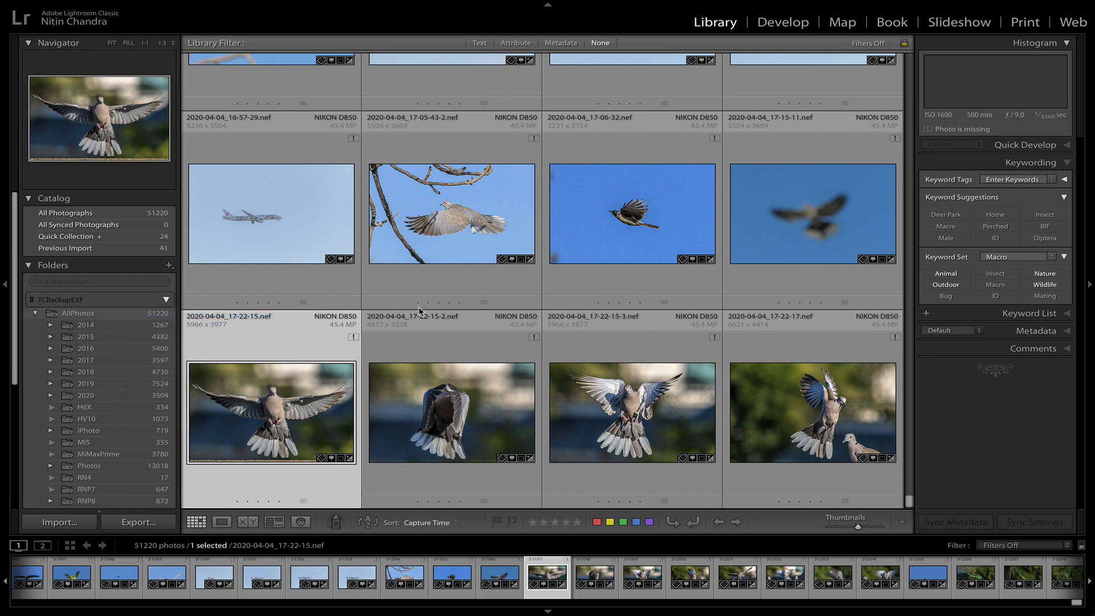
pyautogui.scroll(-3, 339, 308)
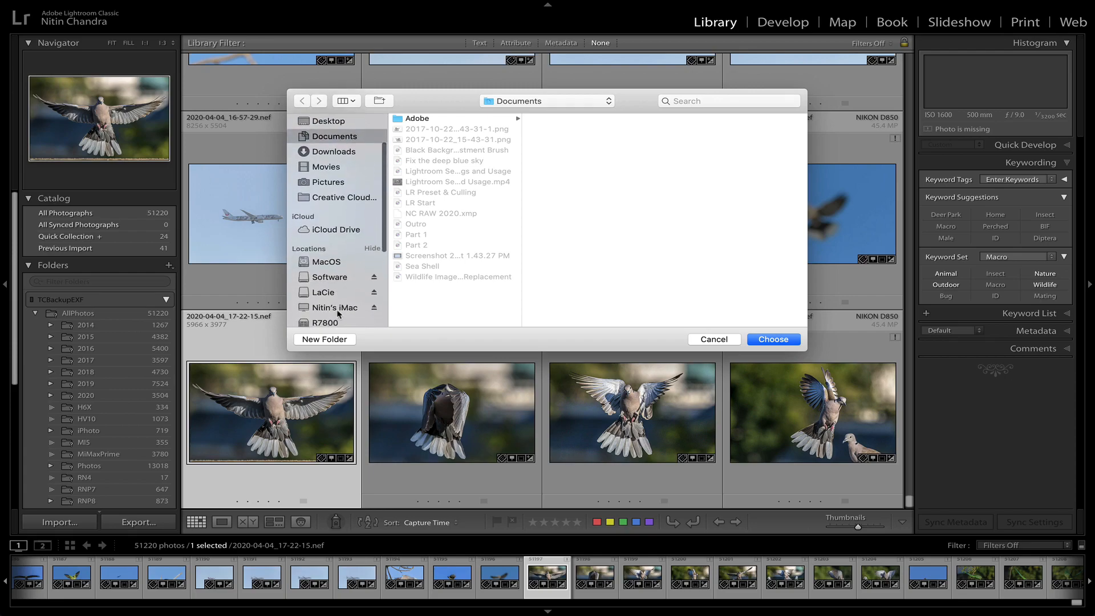
pyautogui.click(336, 292)
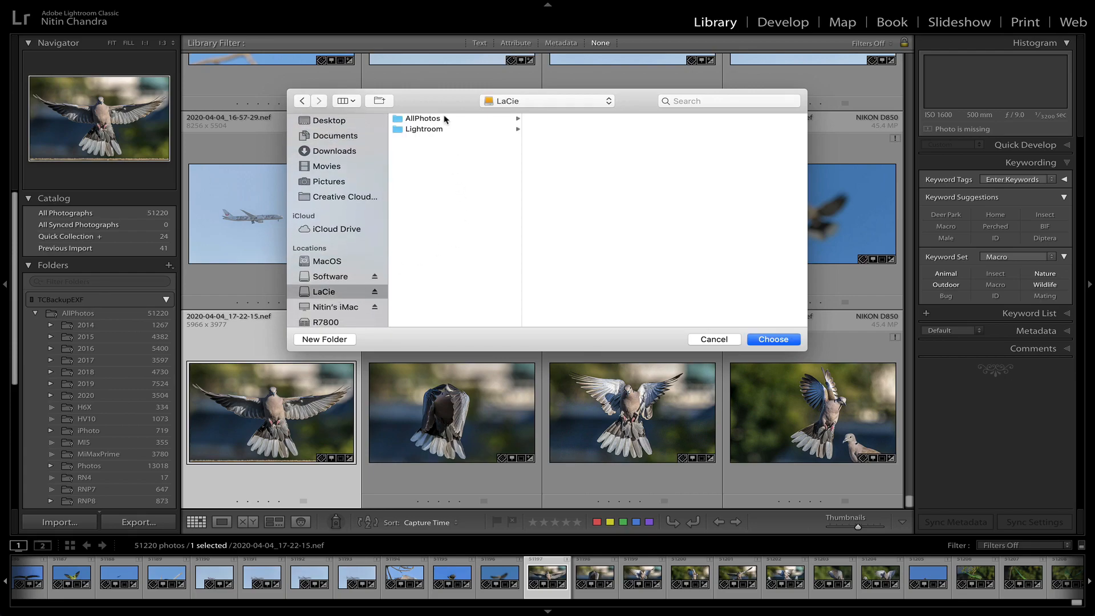
pyautogui.click(444, 118)
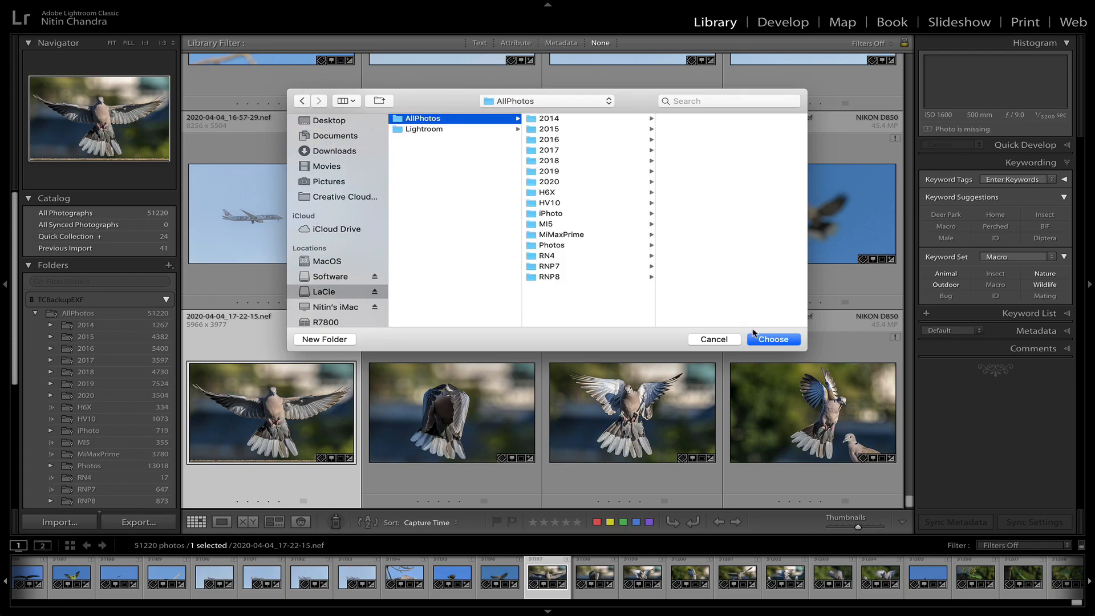
pyautogui.click(773, 339)
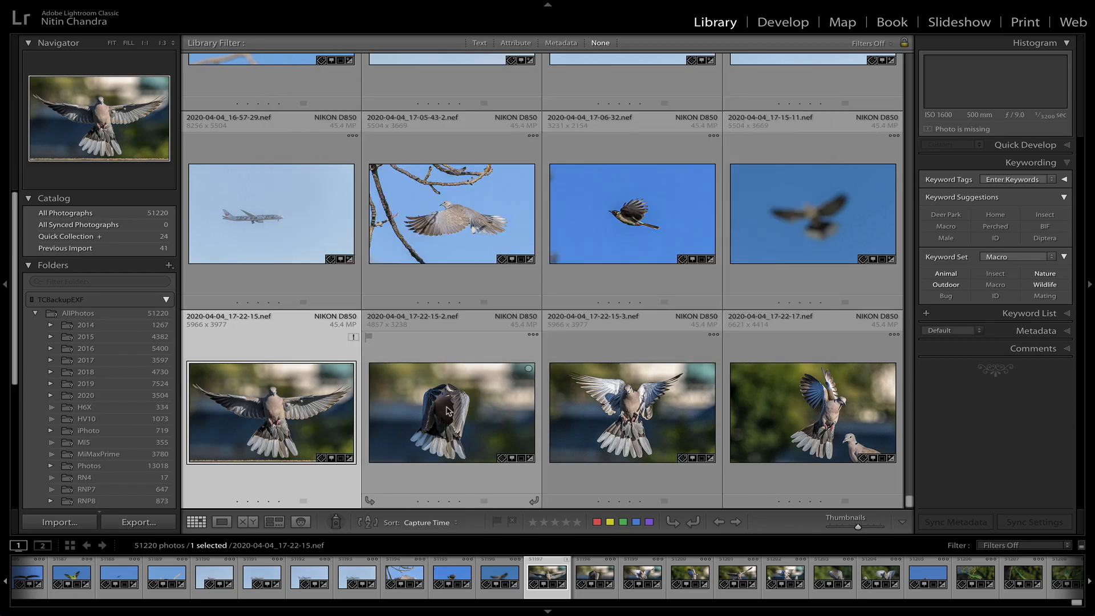
pyautogui.click(167, 299)
pyautogui.click(36, 313)
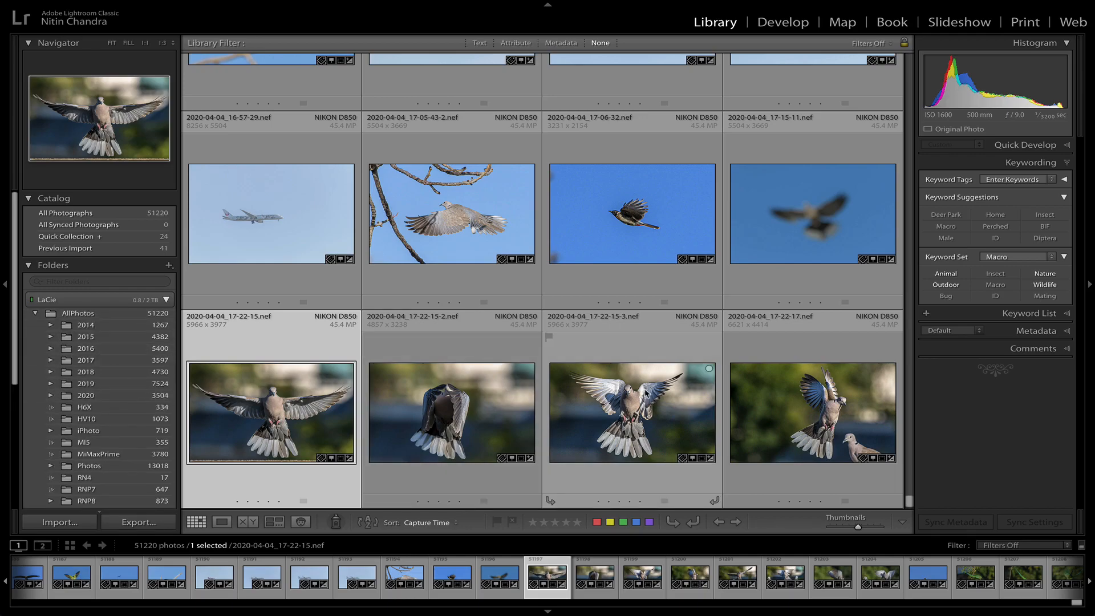
# - Browse the library photos and open the 2020/April/04 folder on LaCie to inspect its images
pyautogui.moveTo(646, 393)
pyautogui.scroll(-15, 669, 272)
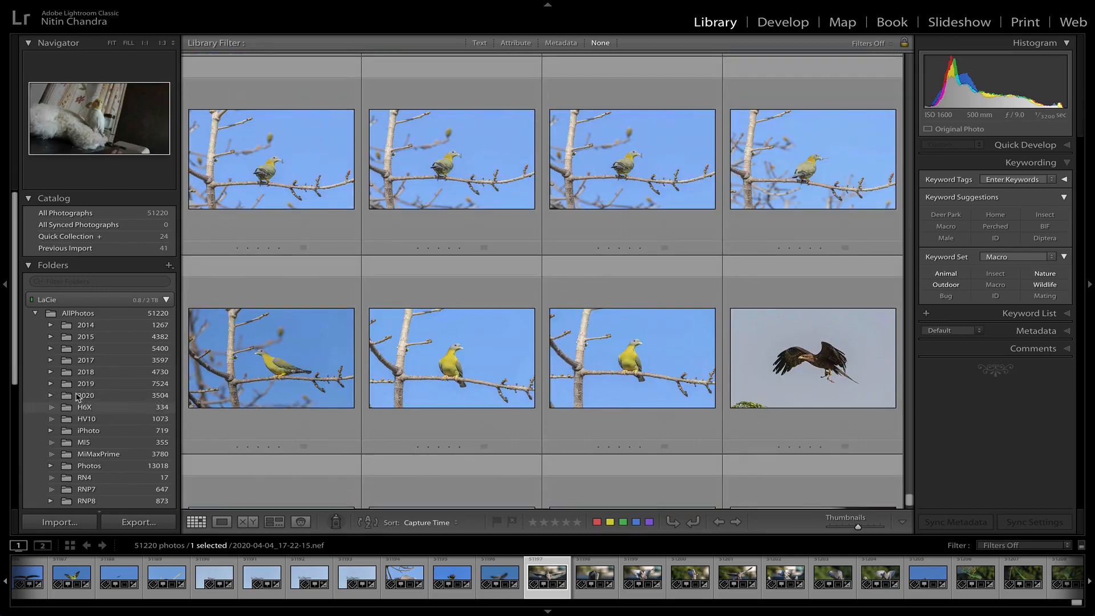
pyautogui.press('j')
pyautogui.click(51, 395)
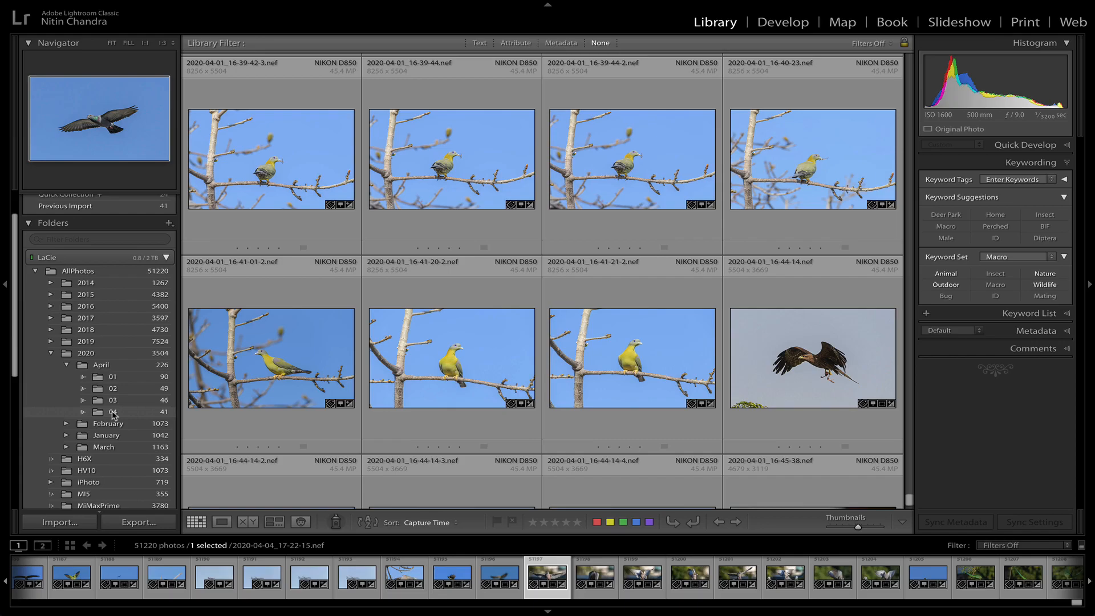
pyautogui.click(111, 413)
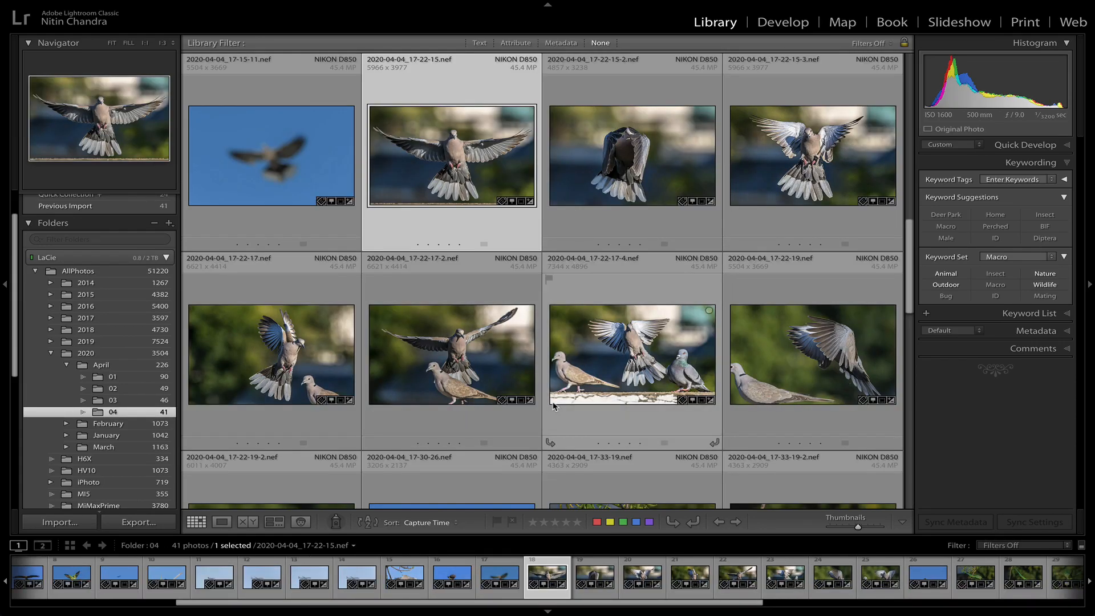
pyautogui.moveTo(553, 406)
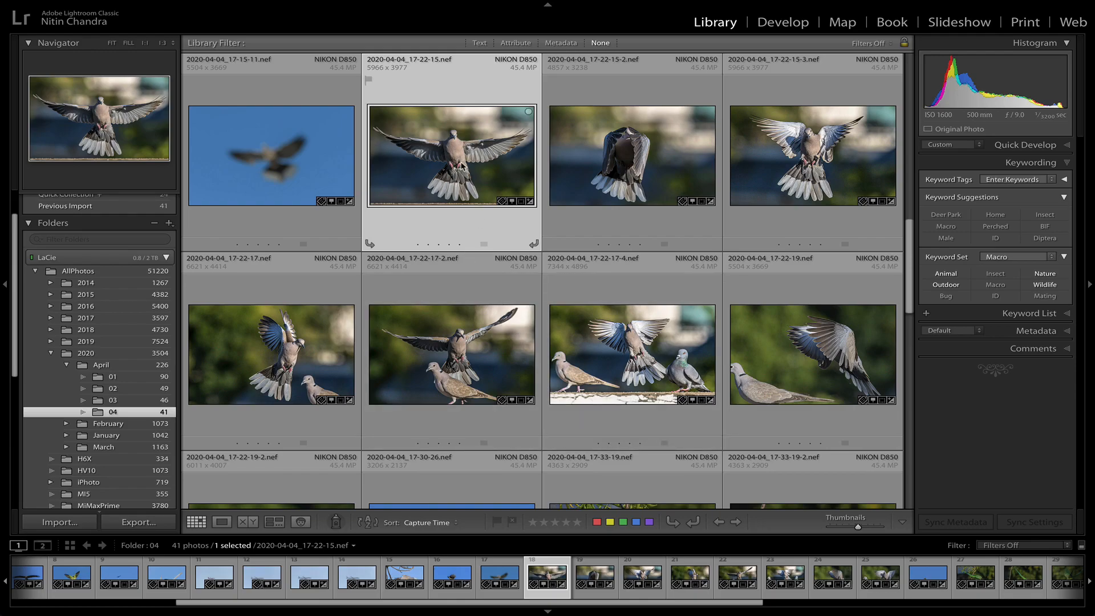
# - Show the photo 2020-04-04_17-22-15.nef in Loupe view and open the Library View Options
pyautogui.doubleClick(460, 163)
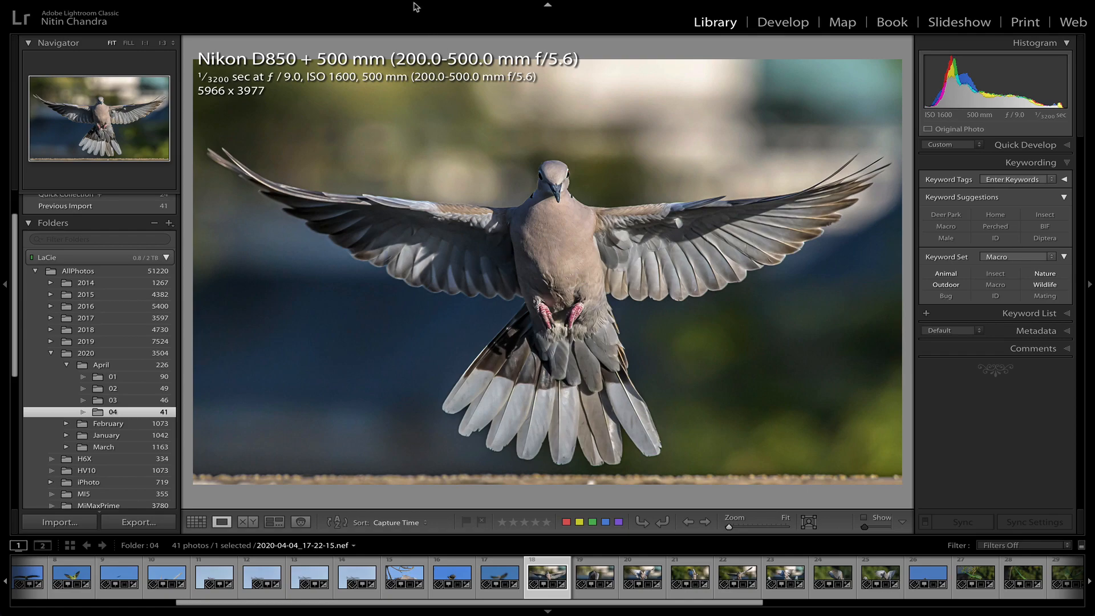
pyautogui.moveTo(413, 5)
pyautogui.click(323, 6)
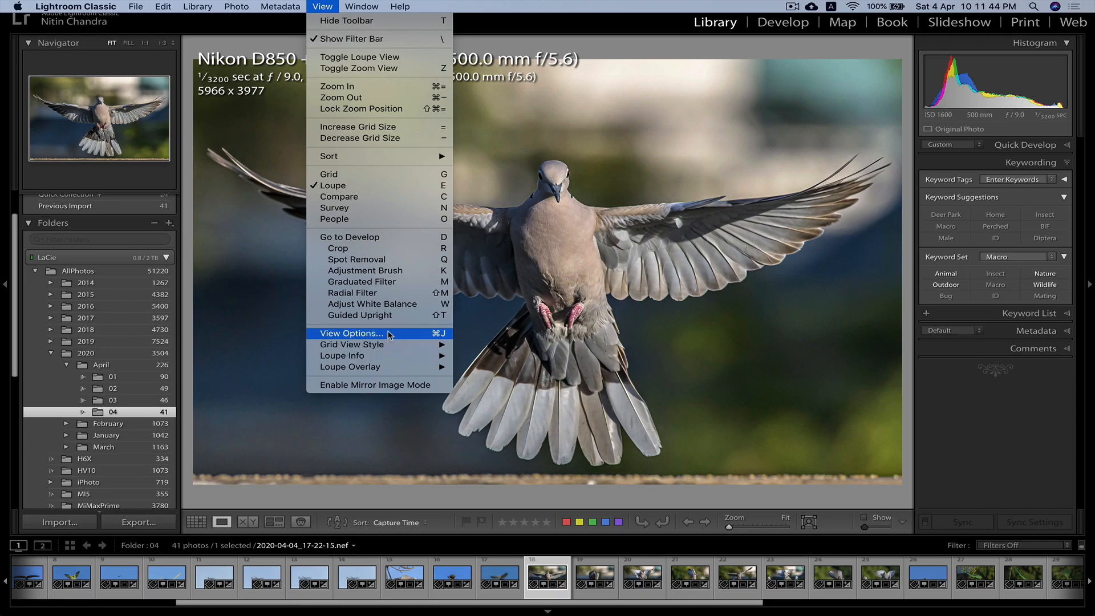
pyautogui.click(389, 333)
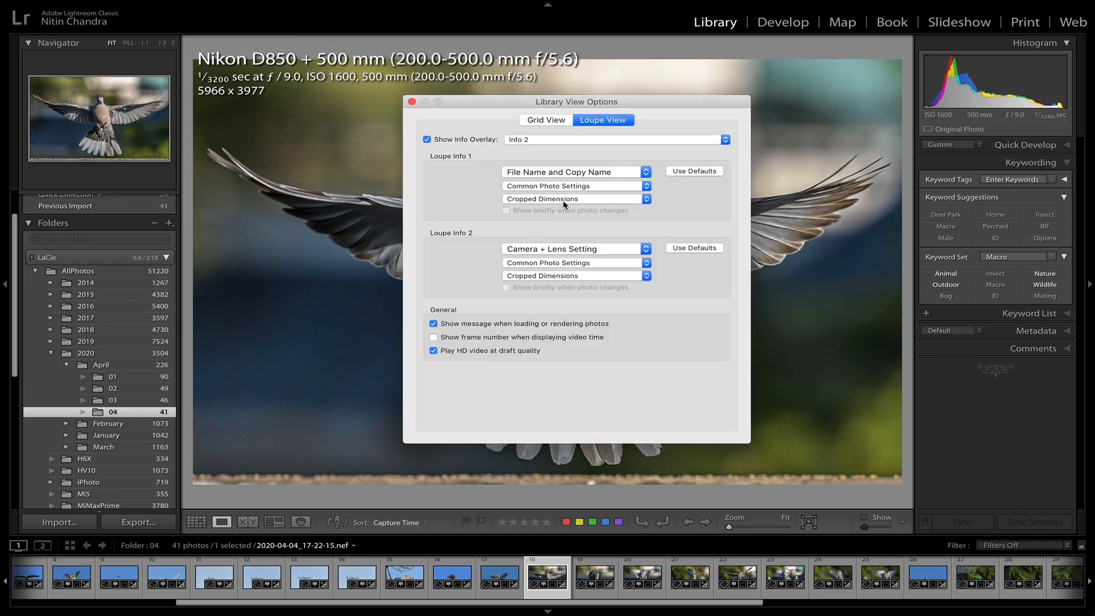
# - Try Megapixels as the third line of Loupe Info 2, restore Cropped Dimensions, and close the view options
pyautogui.click(564, 276)
pyautogui.click(562, 285)
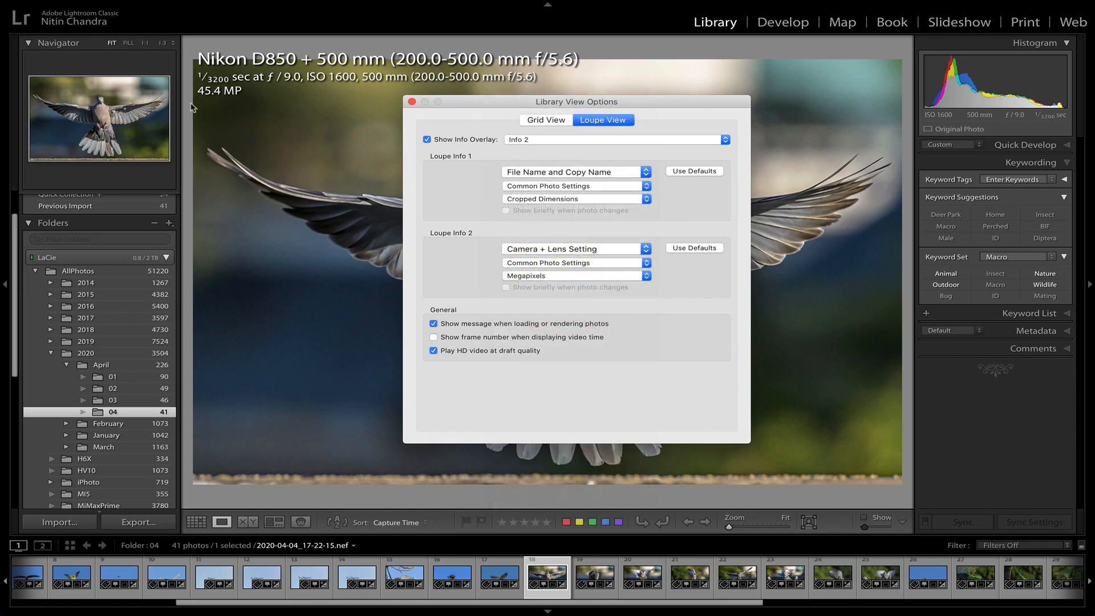
pyautogui.click(567, 276)
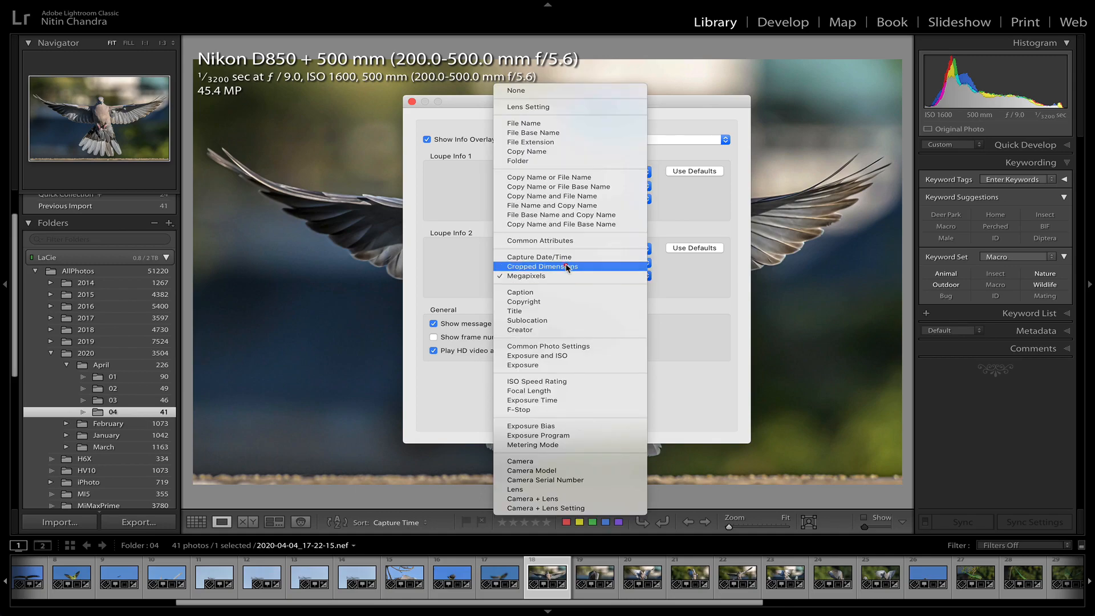
pyautogui.click(567, 266)
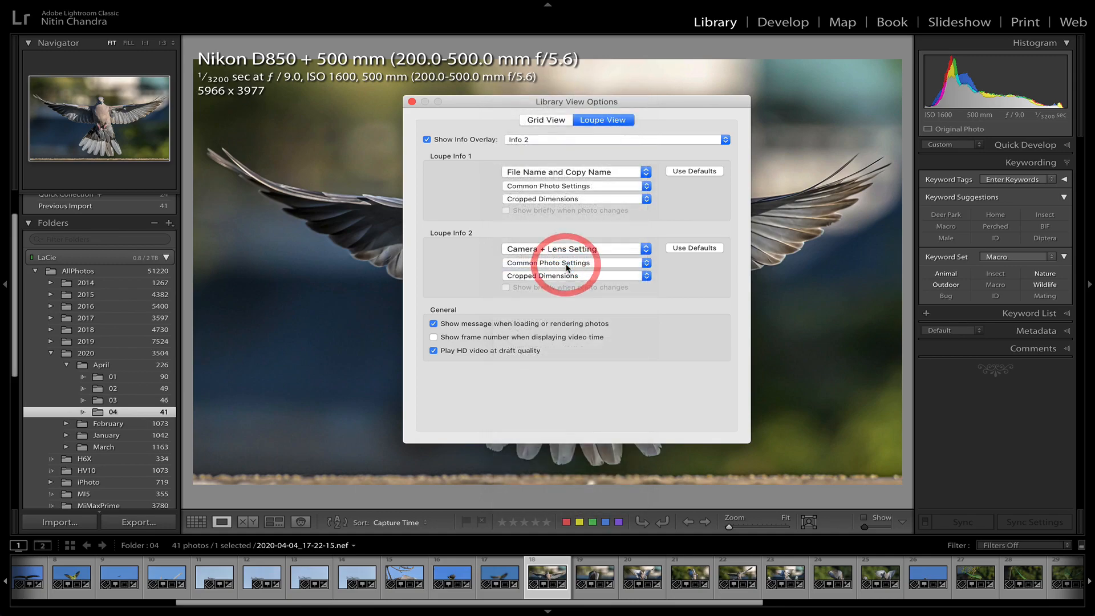
pyautogui.click(411, 101)
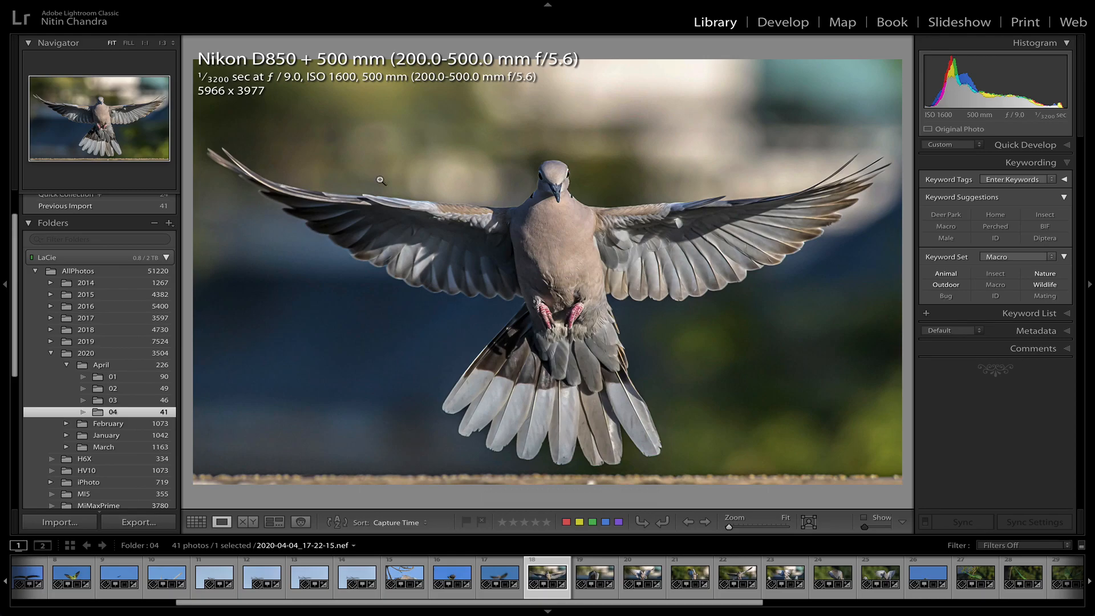